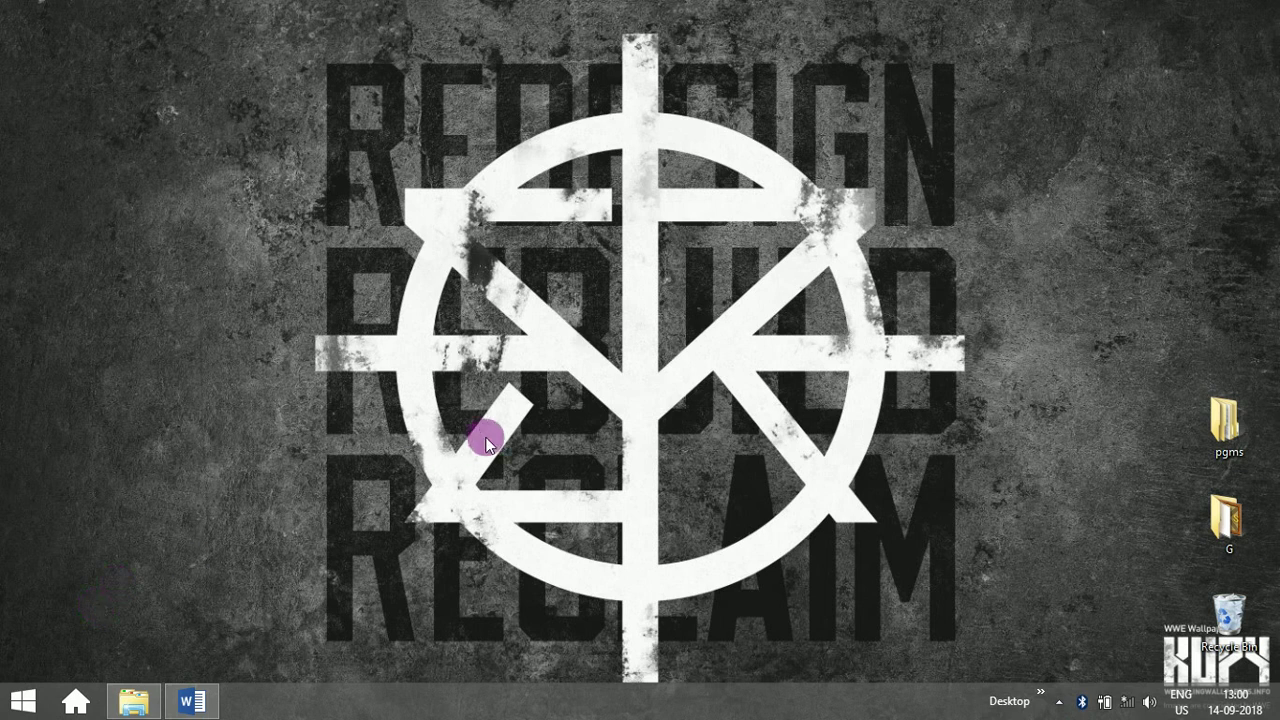
# Step: Search Windows for "task" and open Task Scheduler through the Schedule tasks result, placing its window slightly higher on the desktop
pyautogui.press('super+c')
pyautogui.click(1240, 168)
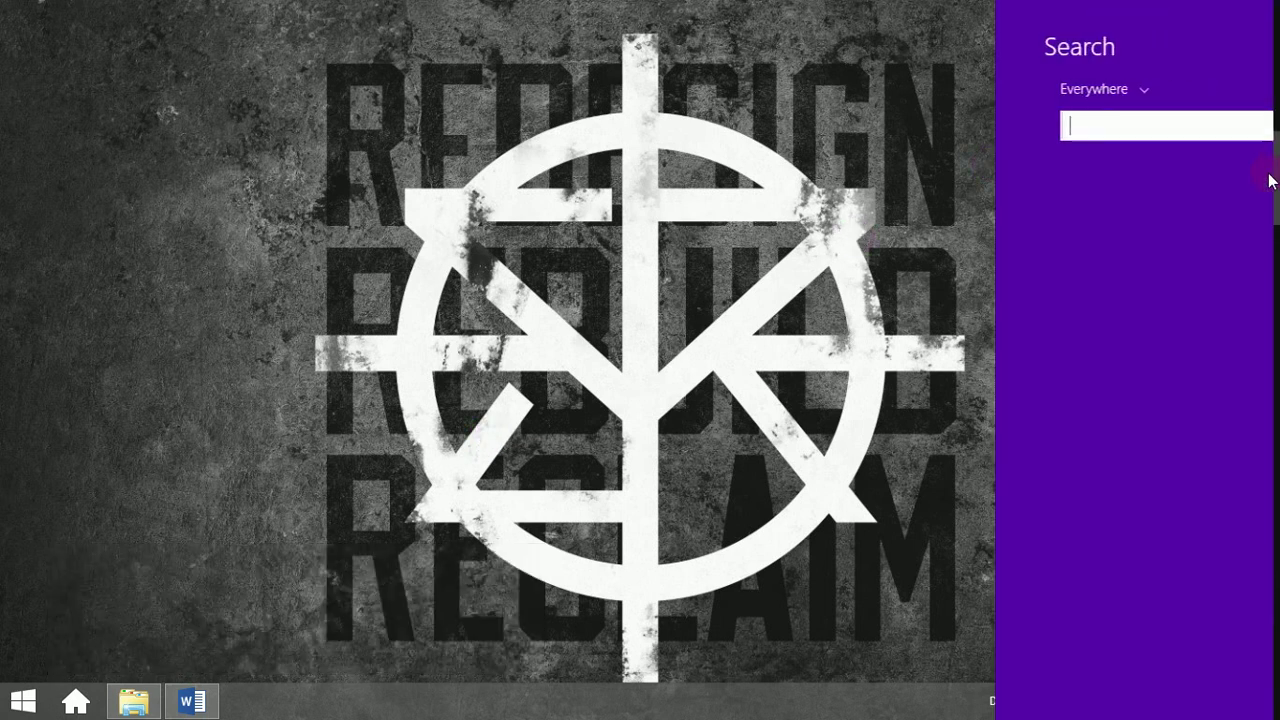
pyautogui.write('task Manager')
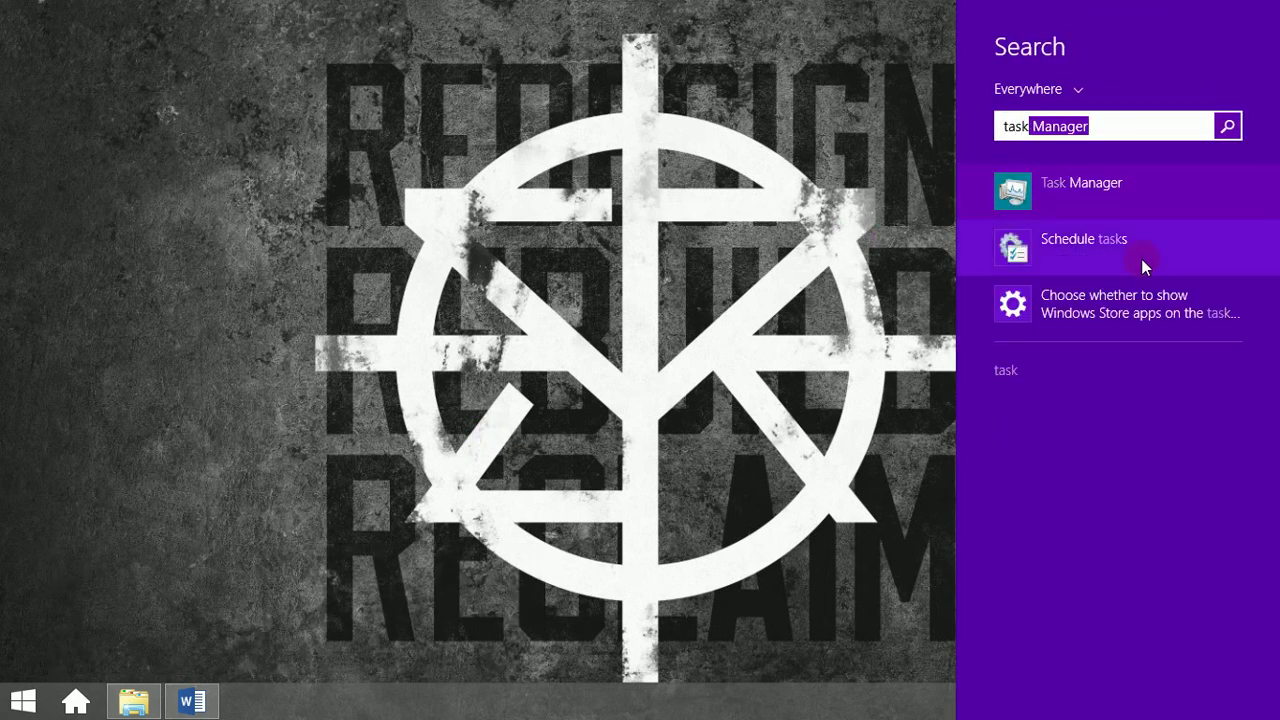
pyautogui.click(1141, 258)
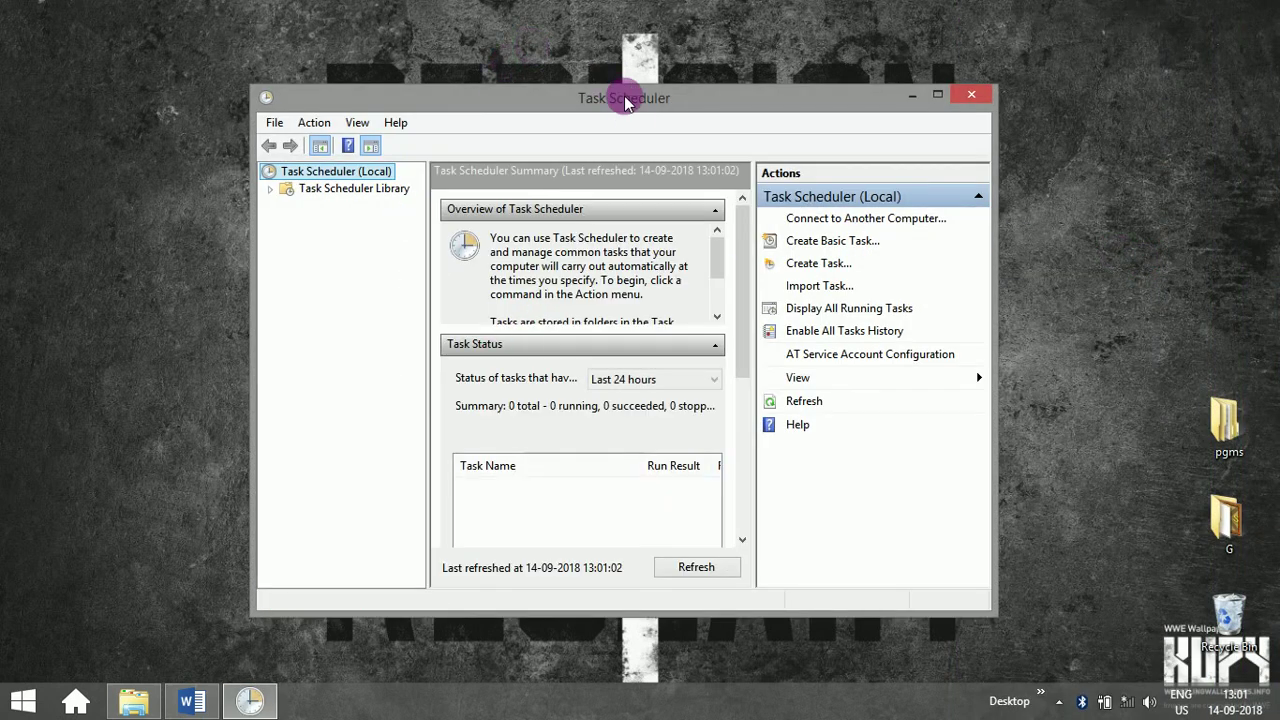
pyautogui.moveTo(627, 98); pyautogui.dragTo(629, 69)
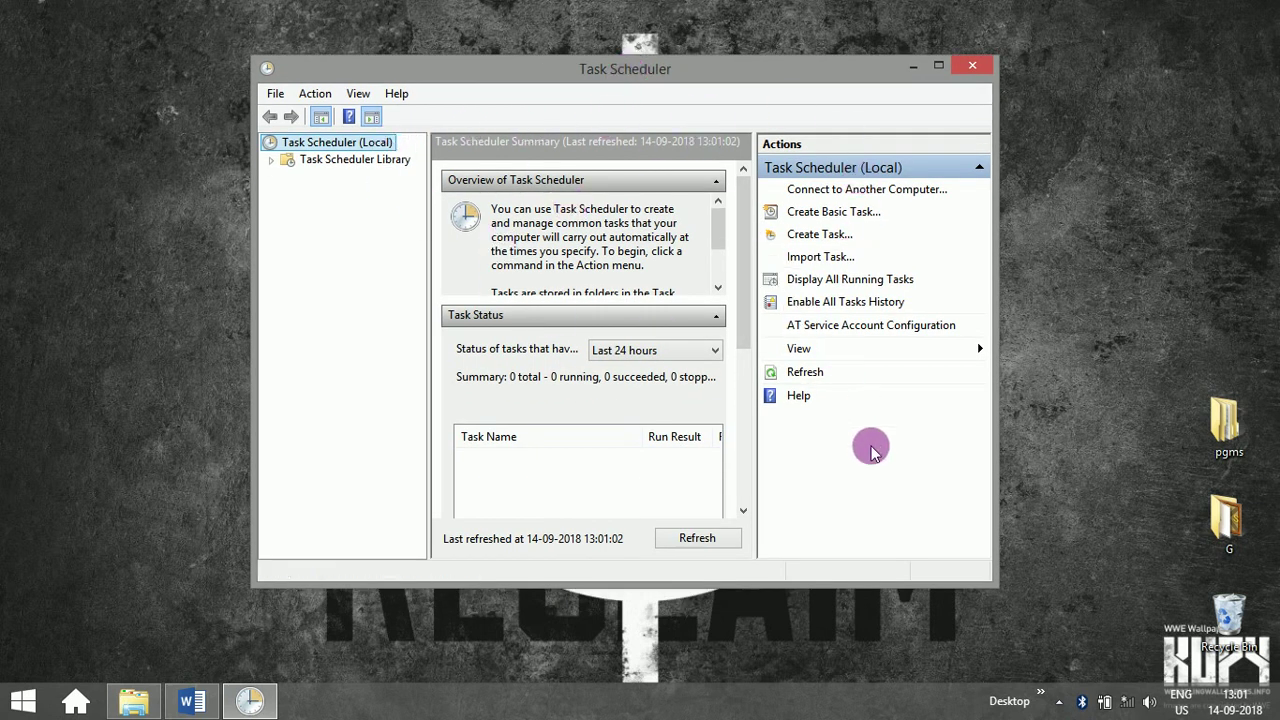
# Step: Start a new basic task named "internet open" with the description "Boot time app" and continue to its trigger settings
pyautogui.click(828, 213)
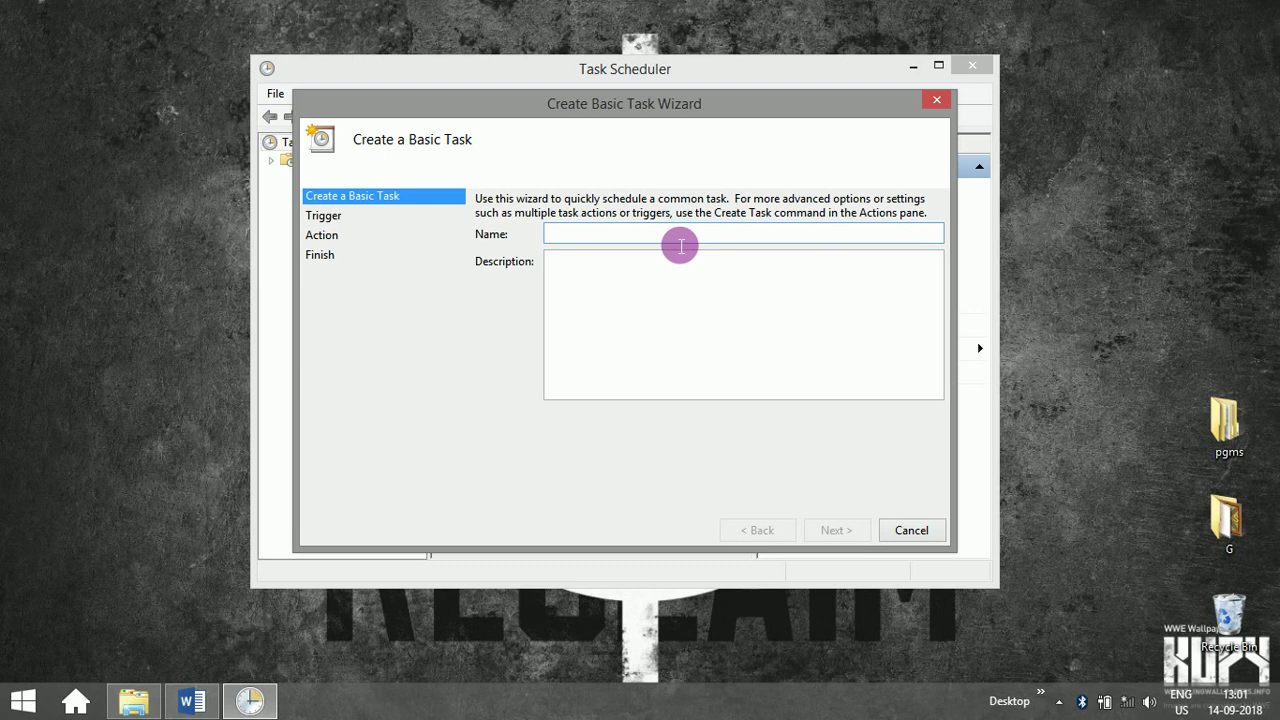
pyautogui.write('in')
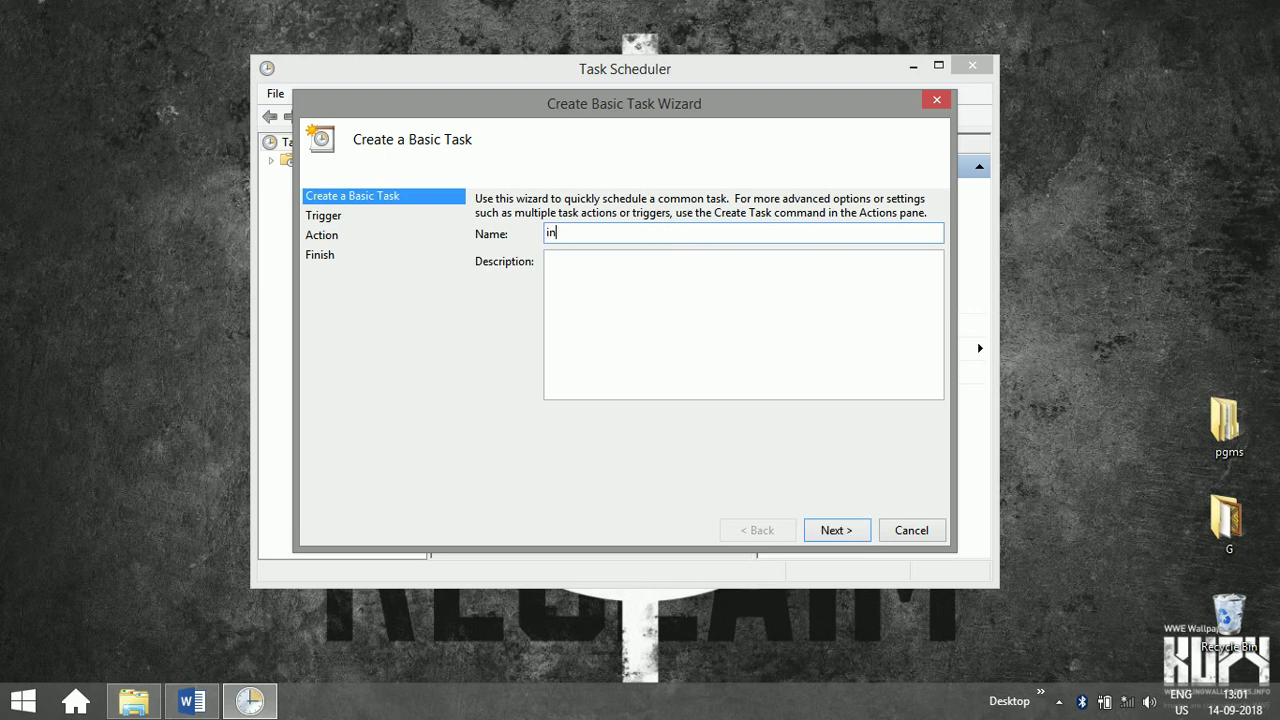
pyautogui.write('ternet open')
pyautogui.click(674, 300)
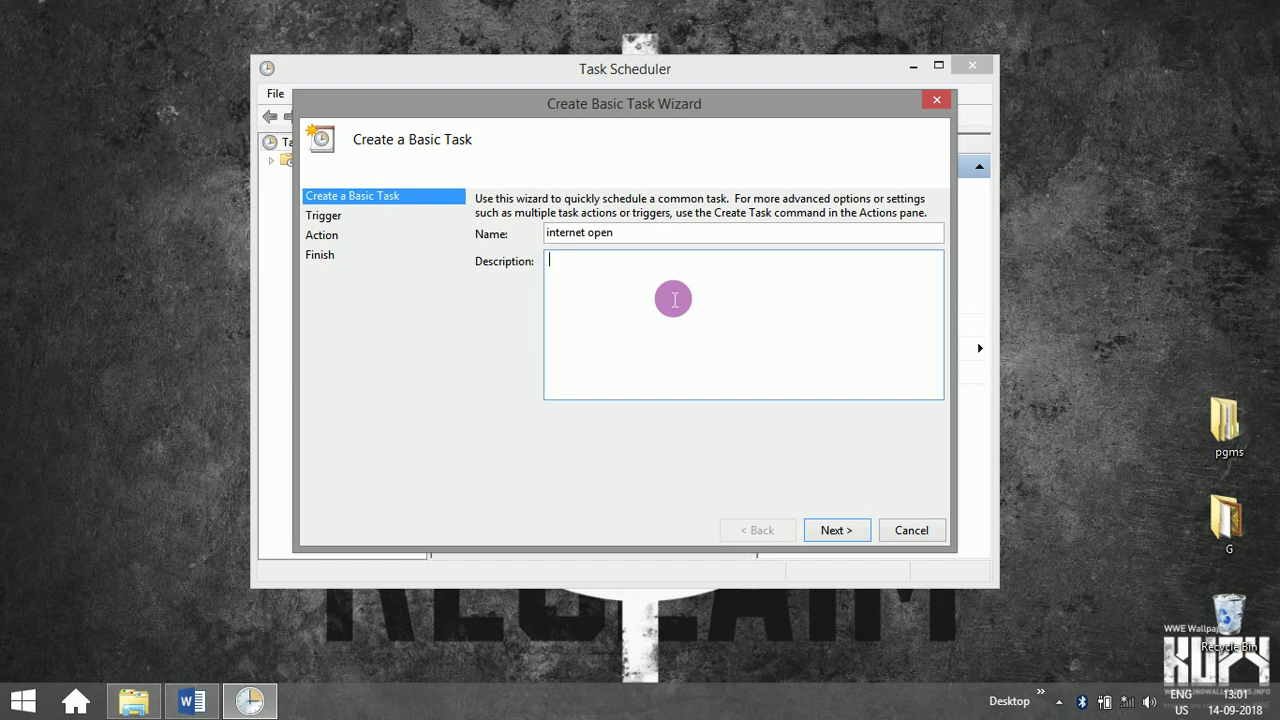
pyautogui.write('Boot time app')
pyautogui.press('BackSpace')
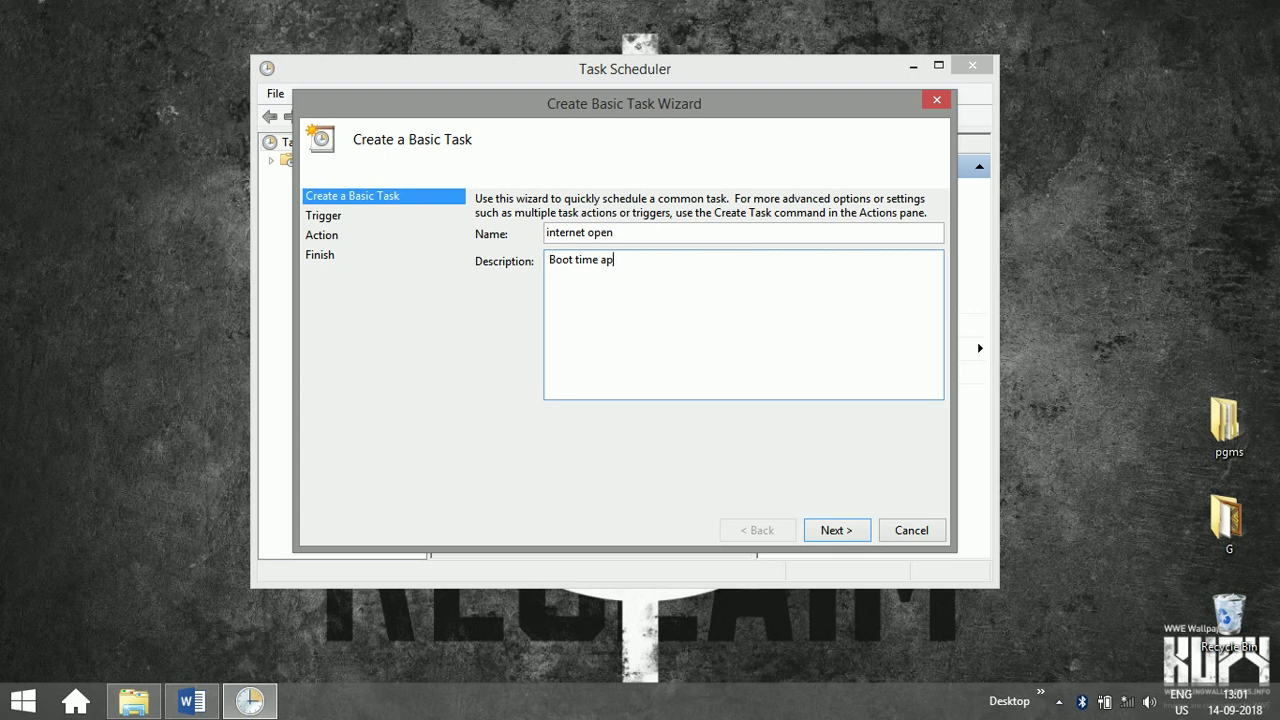
pyautogui.write('p')
pyautogui.click(828, 531)
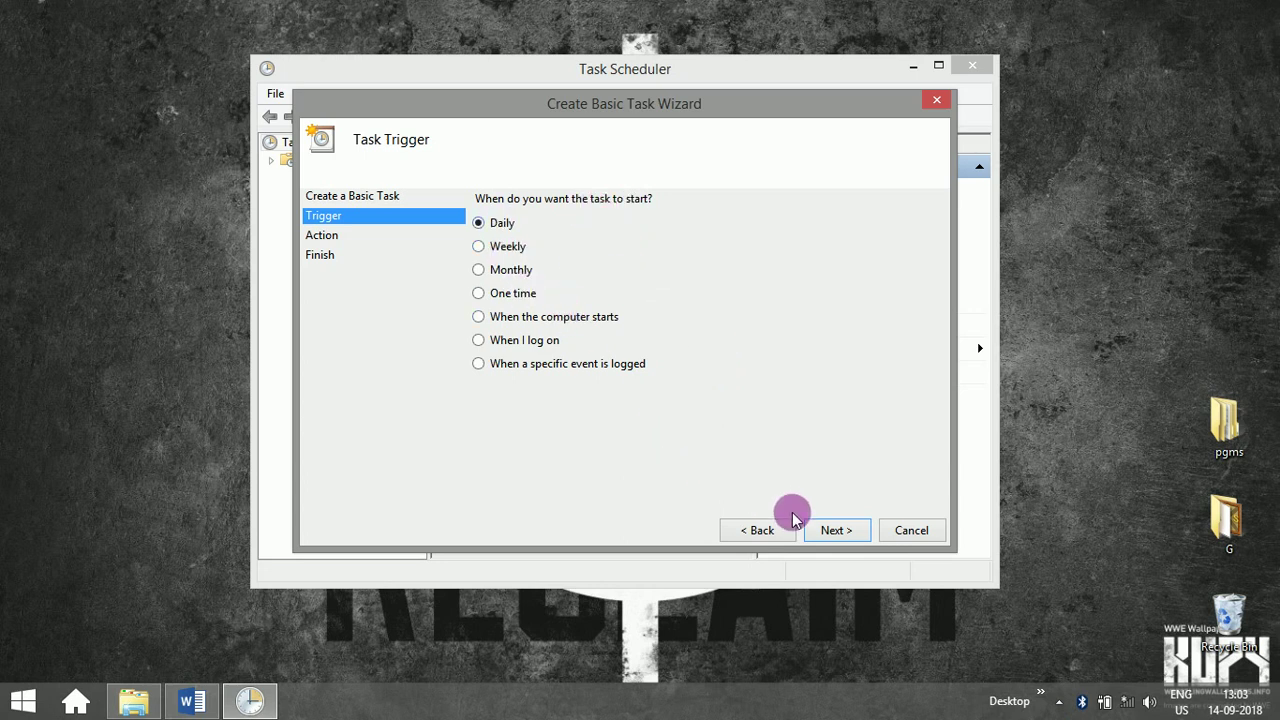
# Step: Examine the schedule settings offered by the Daily and Weekly triggers, returning to the trigger choices
pyautogui.click(830, 529)
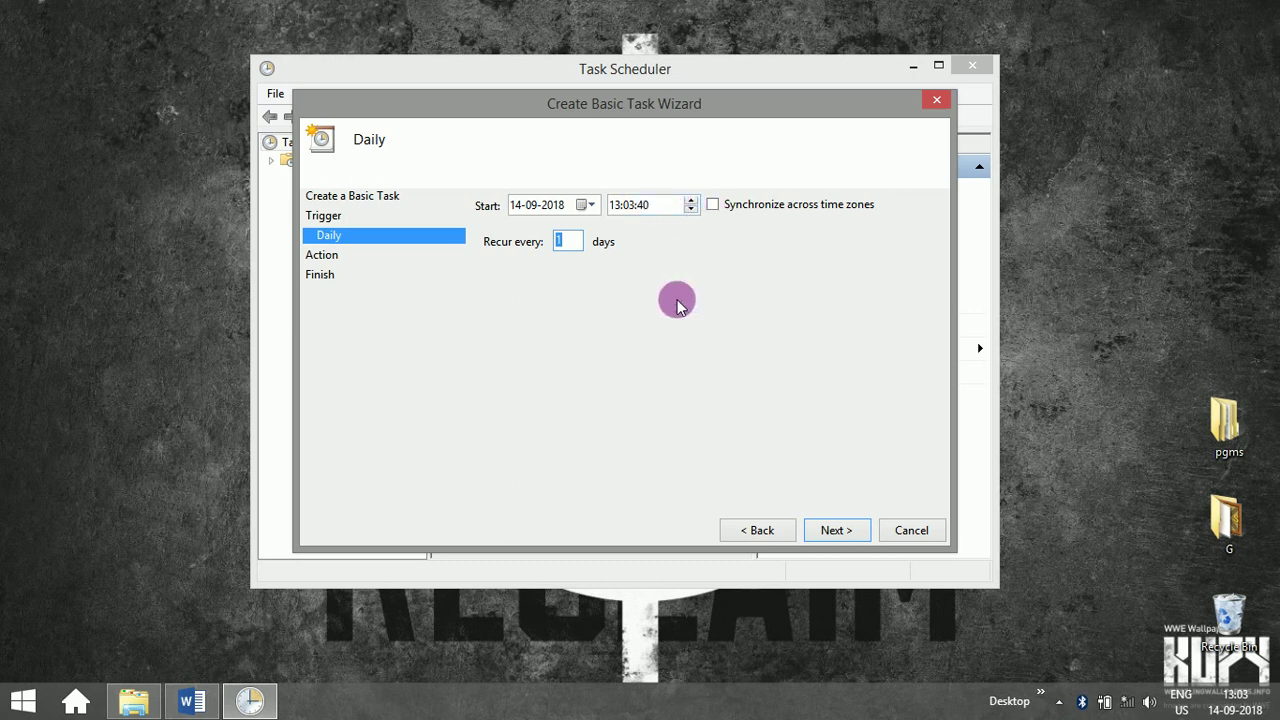
pyautogui.click(752, 528)
pyautogui.click(478, 246)
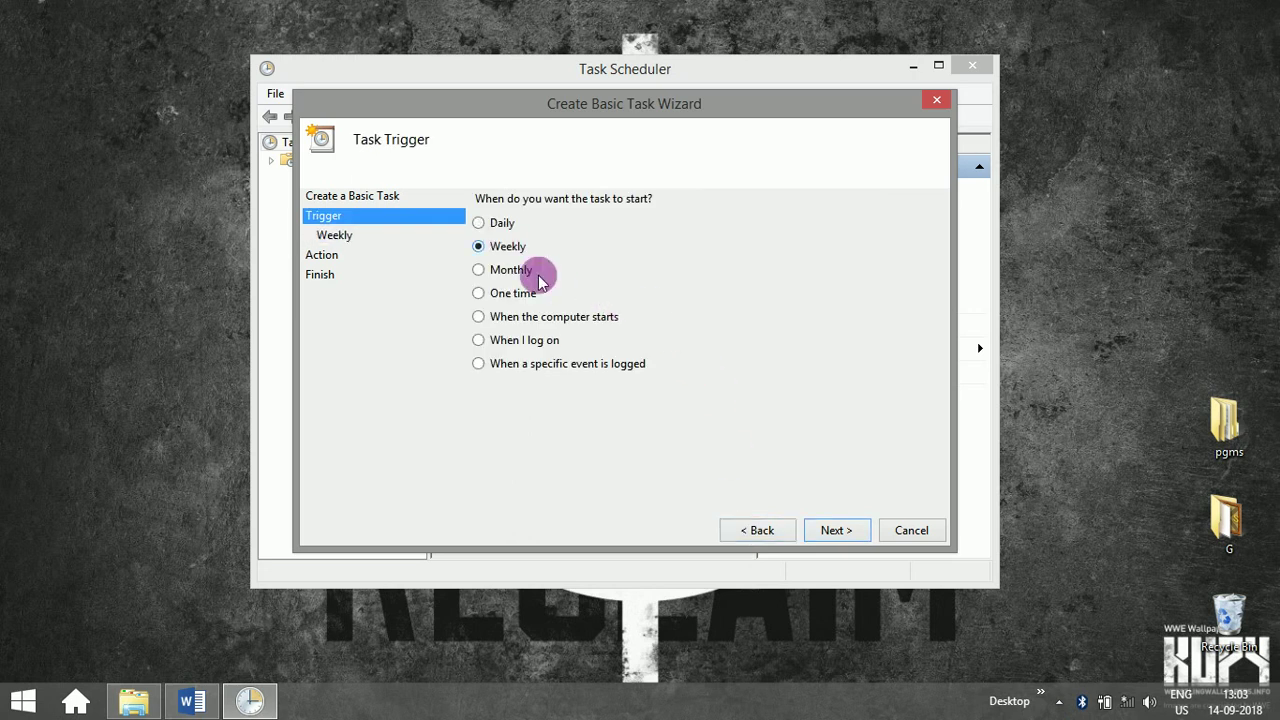
pyautogui.click(828, 530)
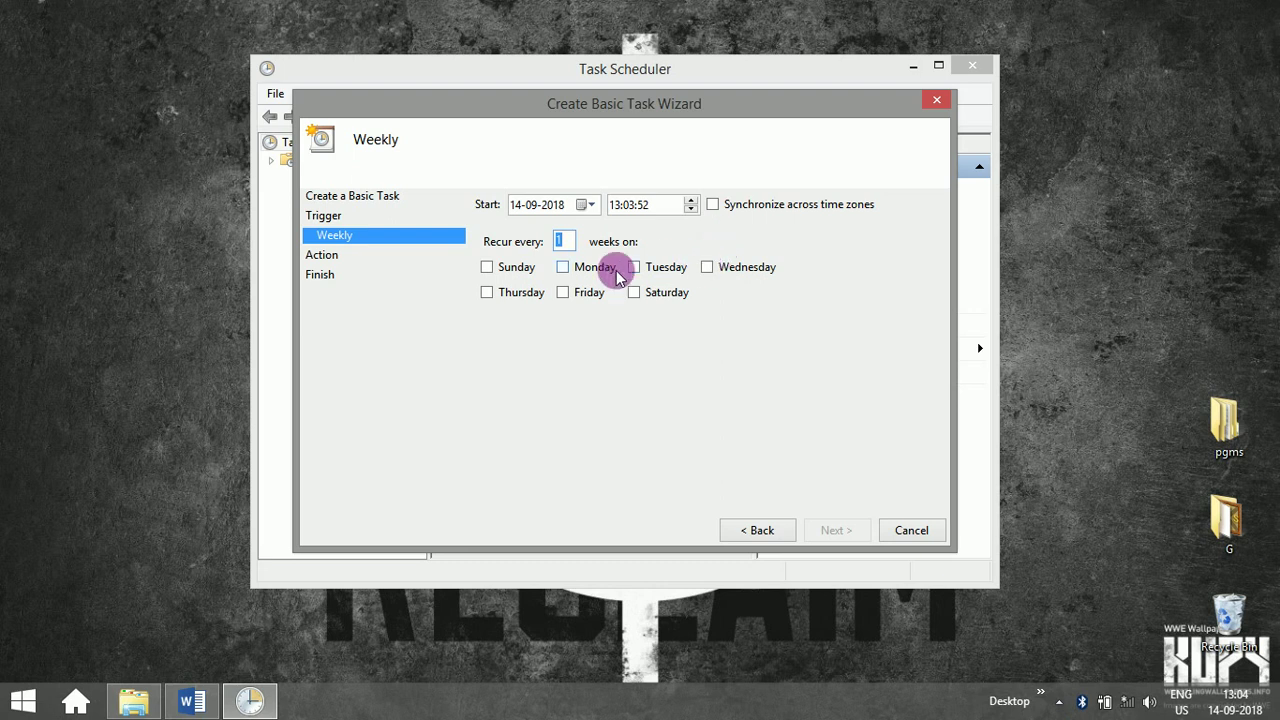
pyautogui.click(757, 530)
# Step: Examine the Monthly trigger's settings, including its lists of months and days, and return to the trigger choices
pyautogui.click(505, 270)
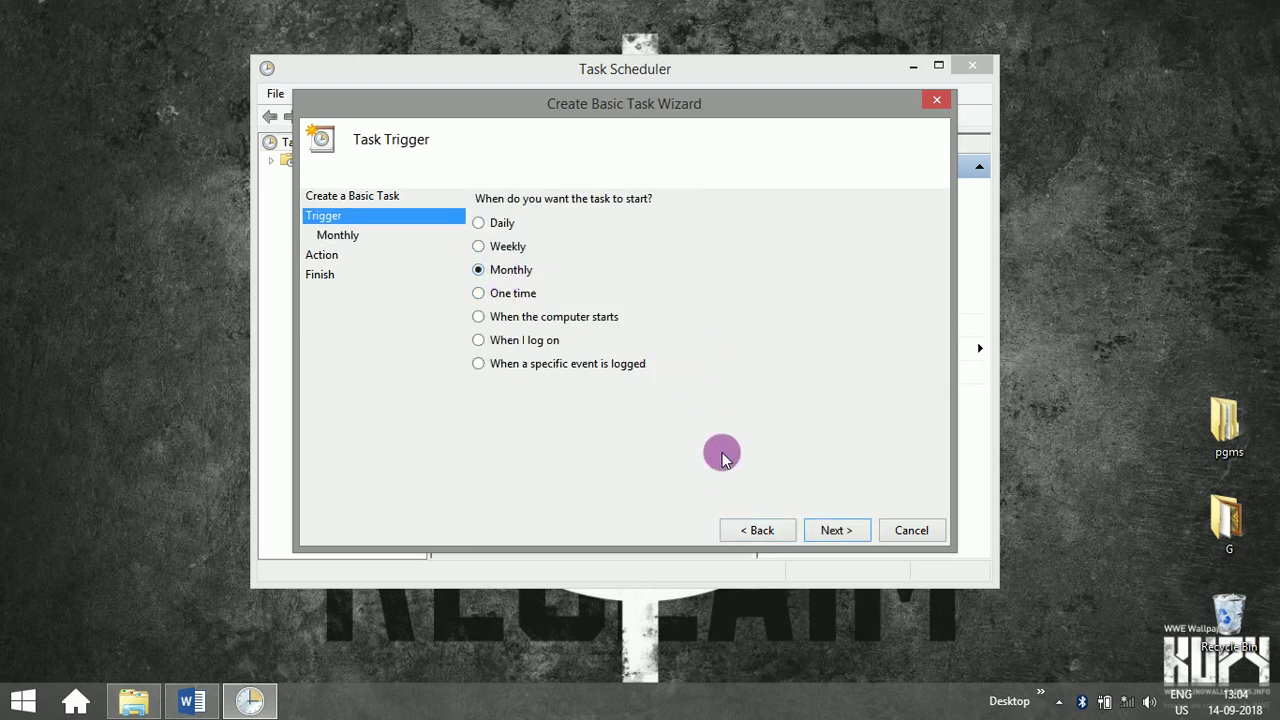
pyautogui.click(836, 528)
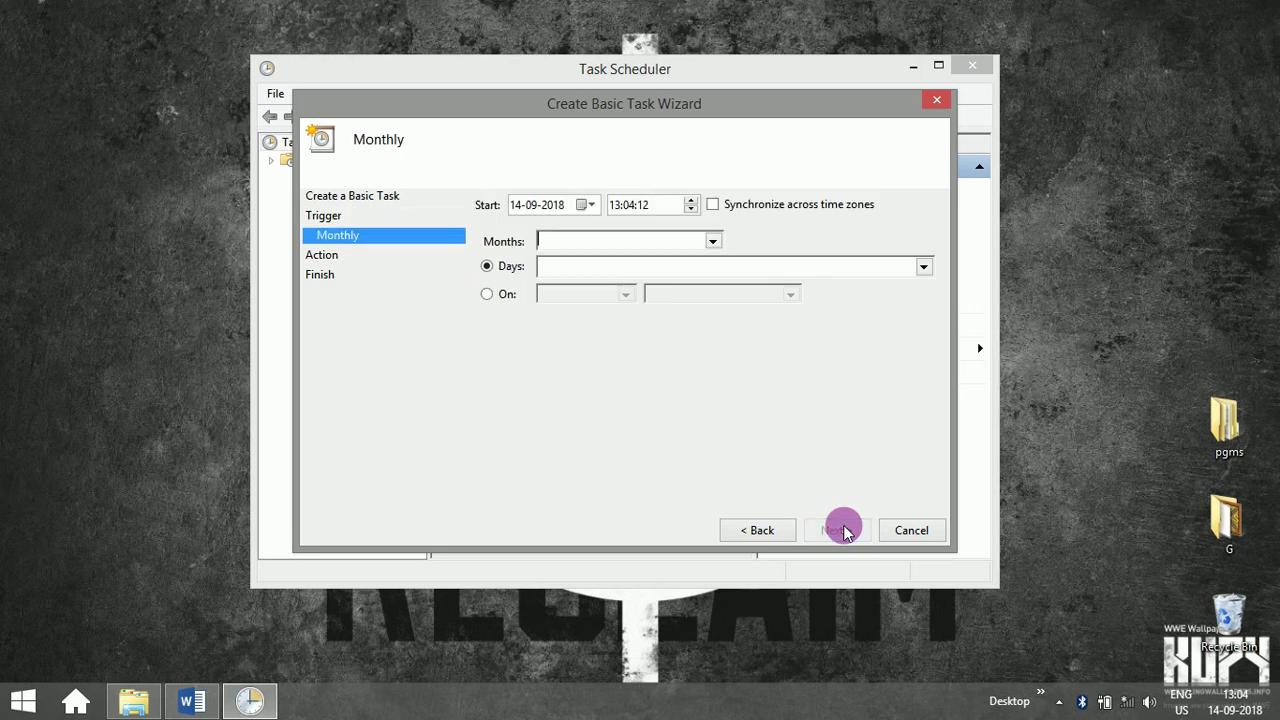
pyautogui.click(714, 241)
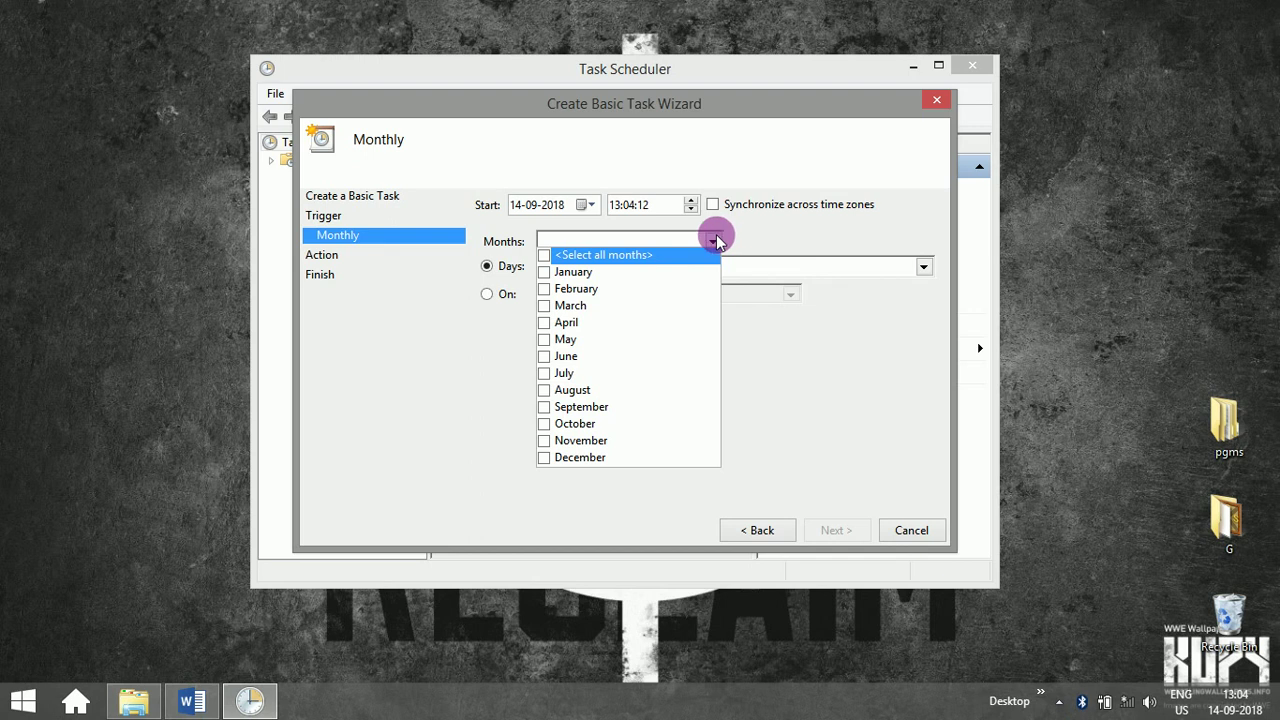
pyautogui.click(716, 238)
pyautogui.click(922, 266)
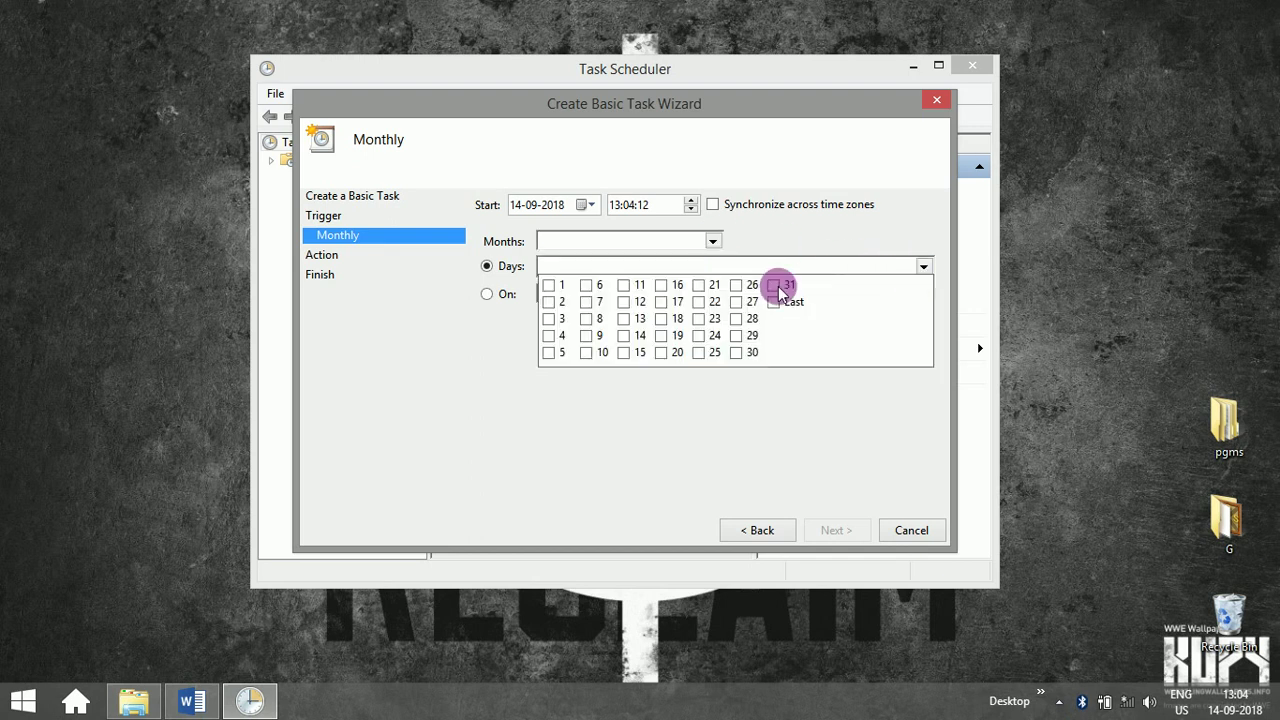
pyautogui.click(922, 266)
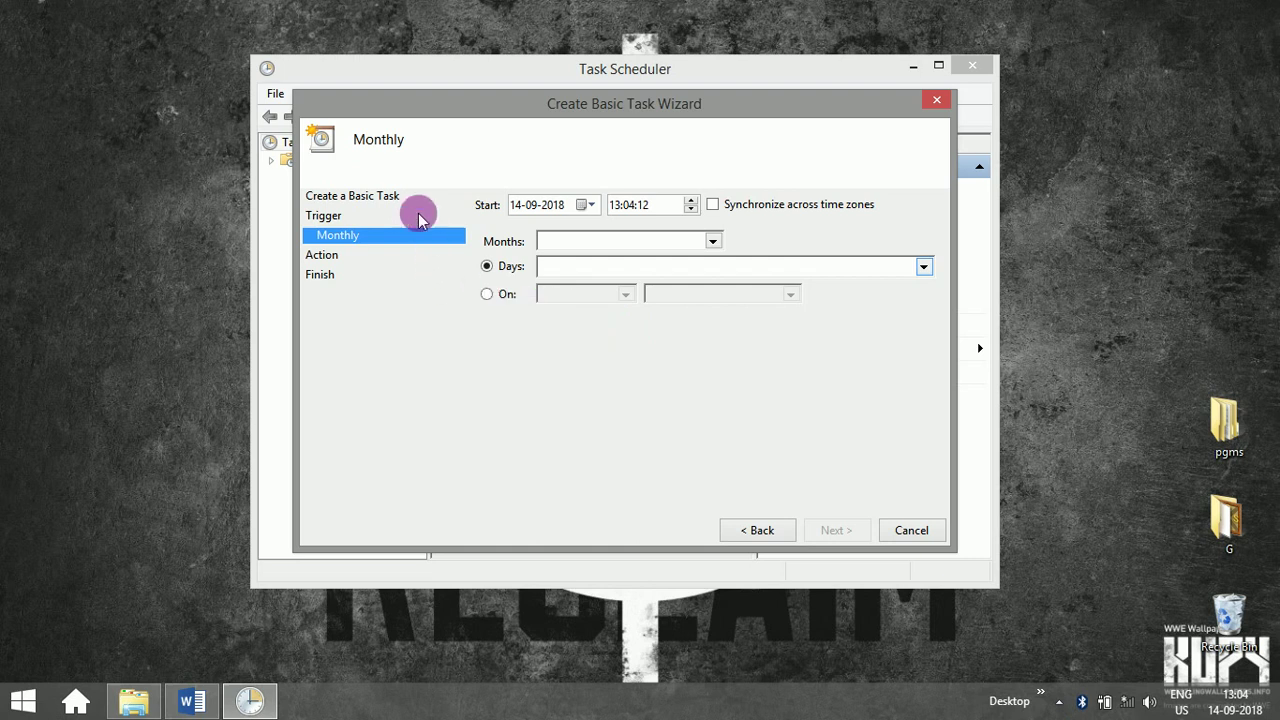
pyautogui.click(762, 529)
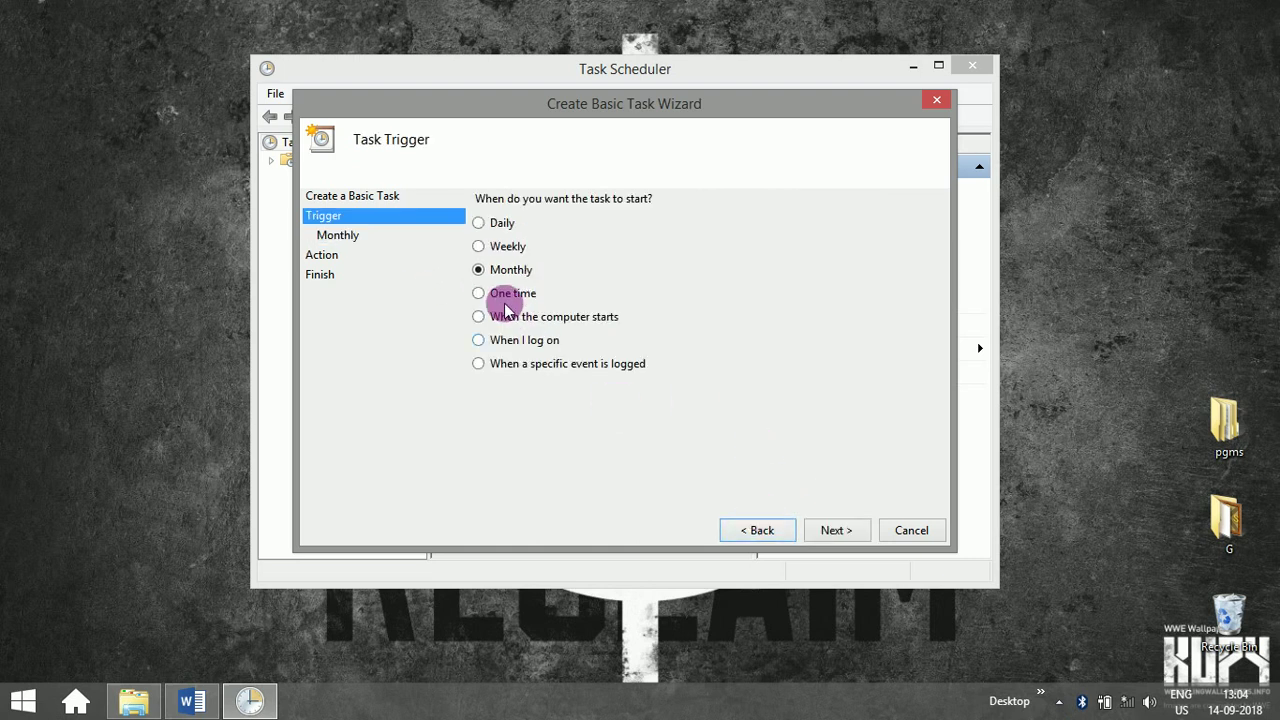
# Step: Examine the start date and time settings of the One time trigger and return to the trigger choices
pyautogui.click(512, 292)
pyautogui.click(820, 530)
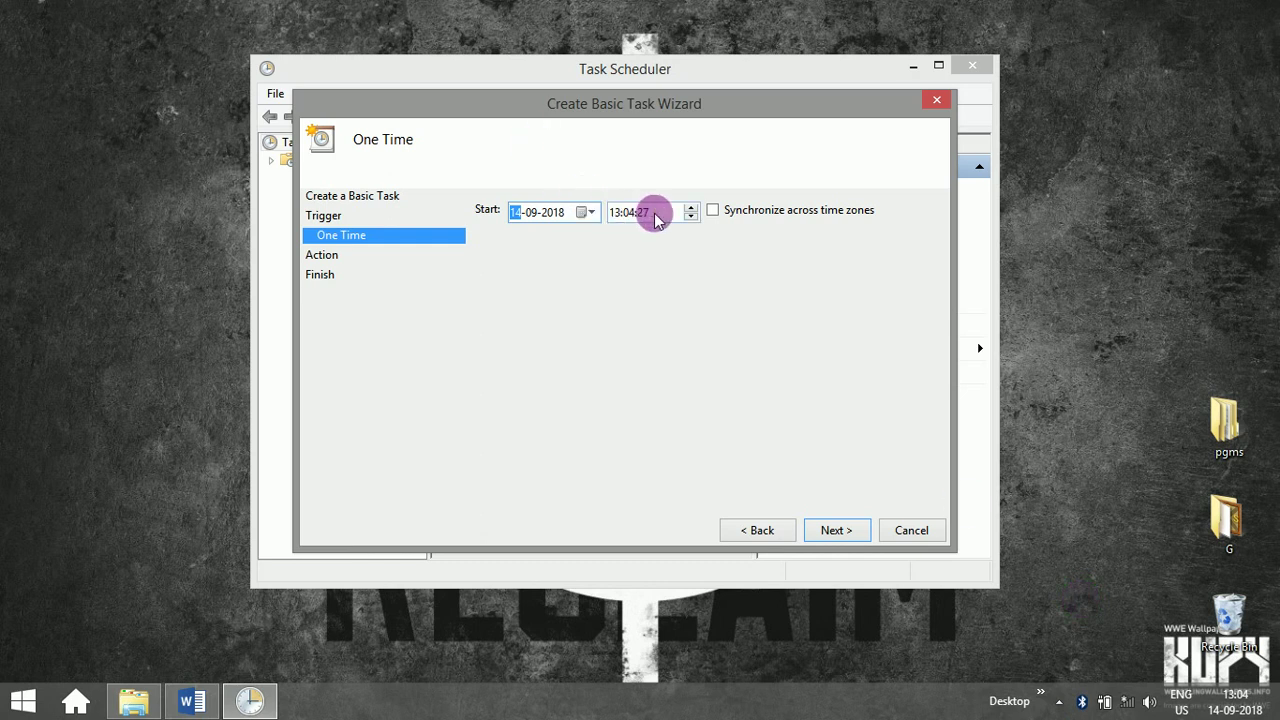
pyautogui.click(757, 526)
# Step: Try the computer start and log on triggers, and examine the settings for a specific logged event
pyautogui.click(585, 323)
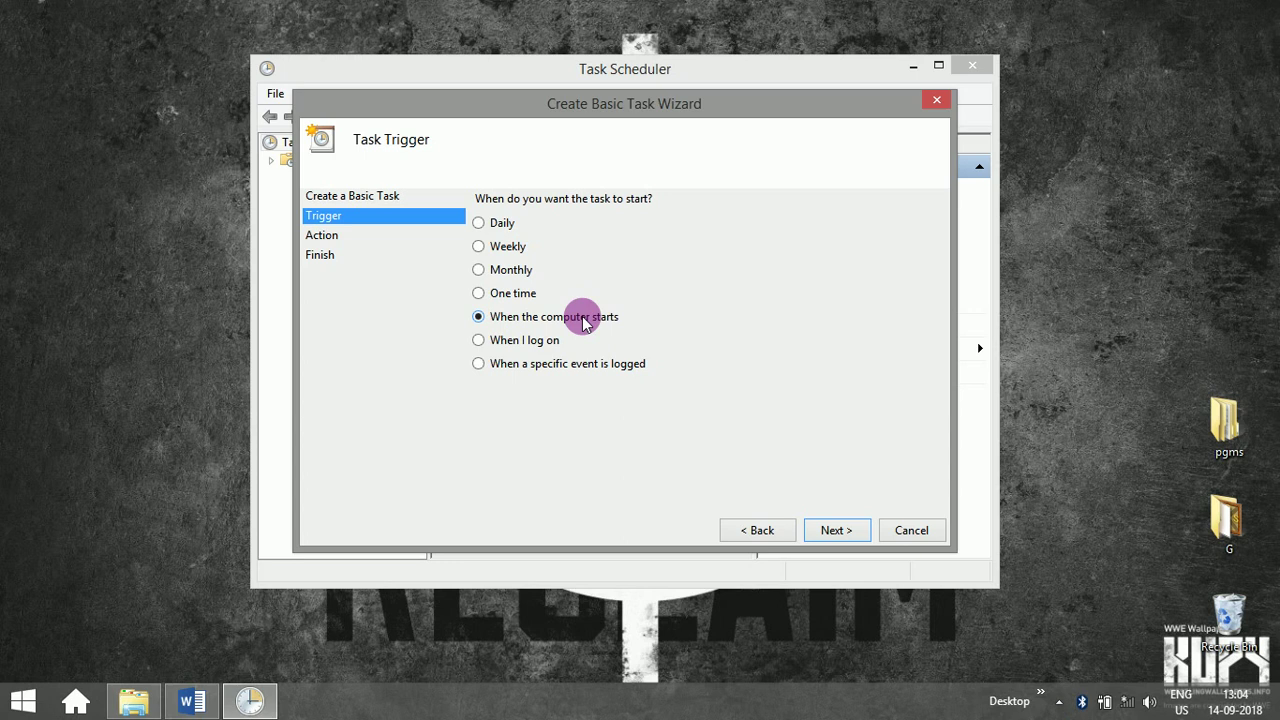
pyautogui.click(549, 342)
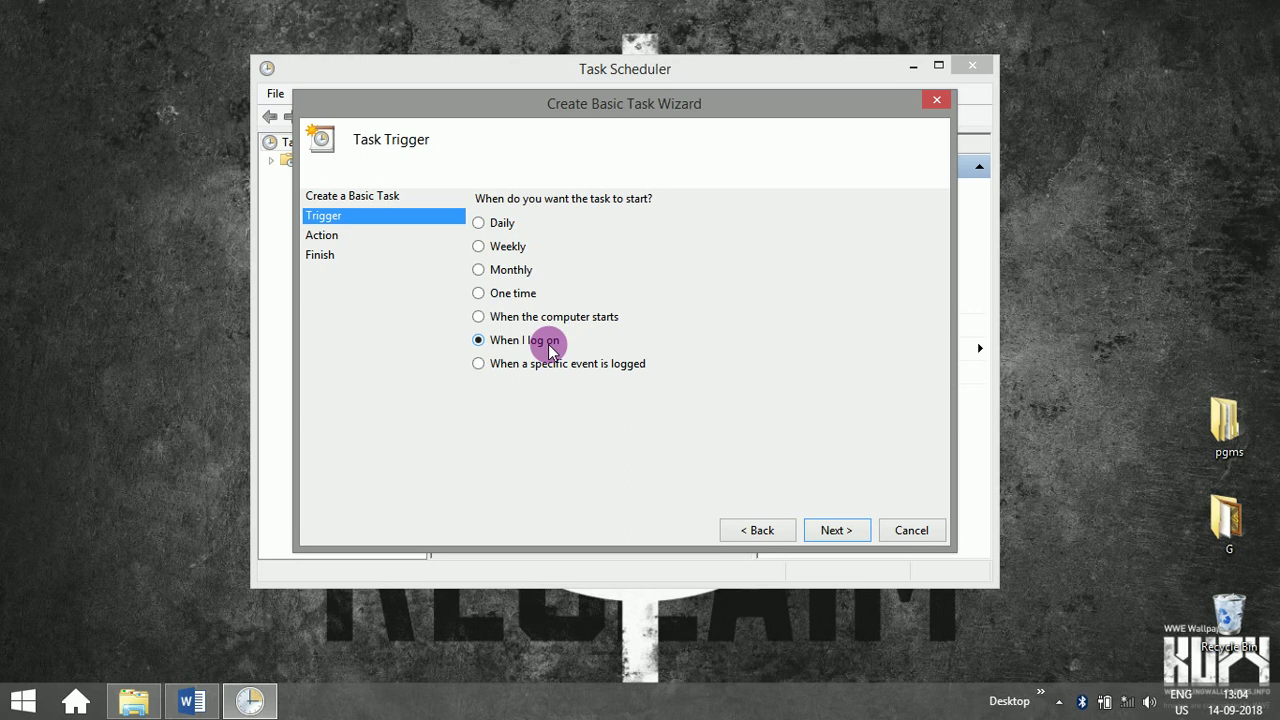
pyautogui.click(550, 364)
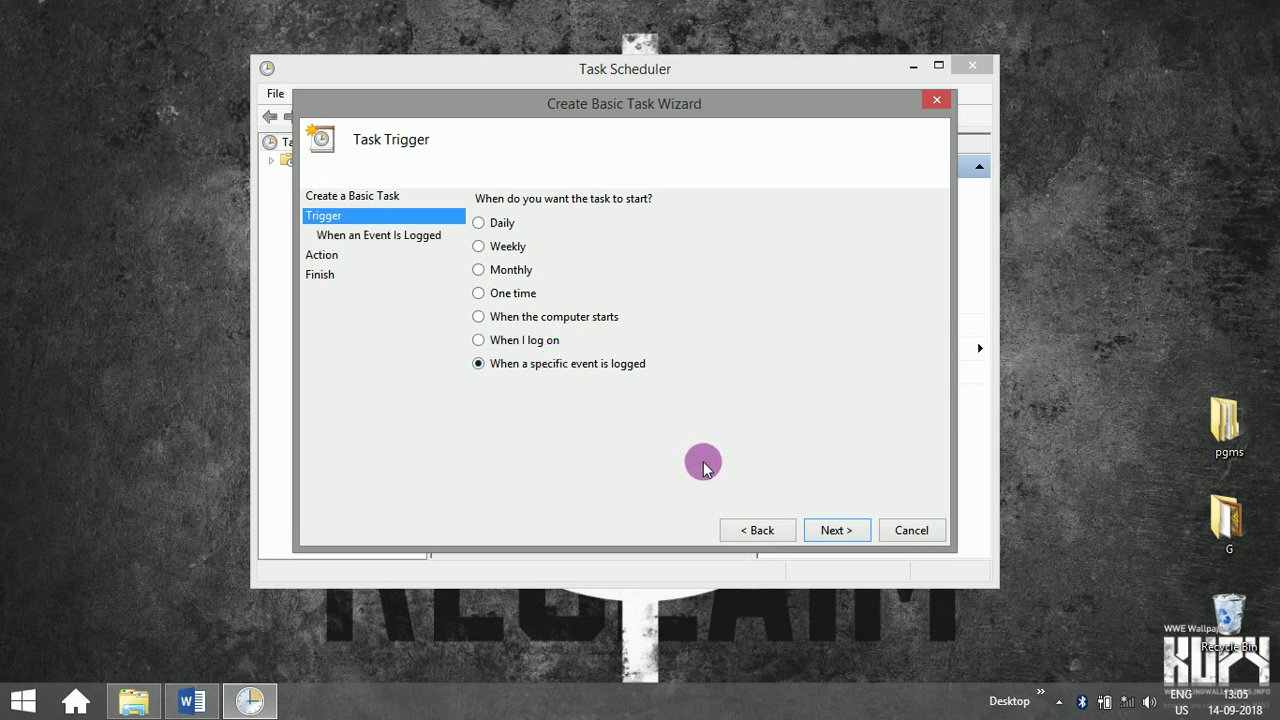
pyautogui.click(831, 531)
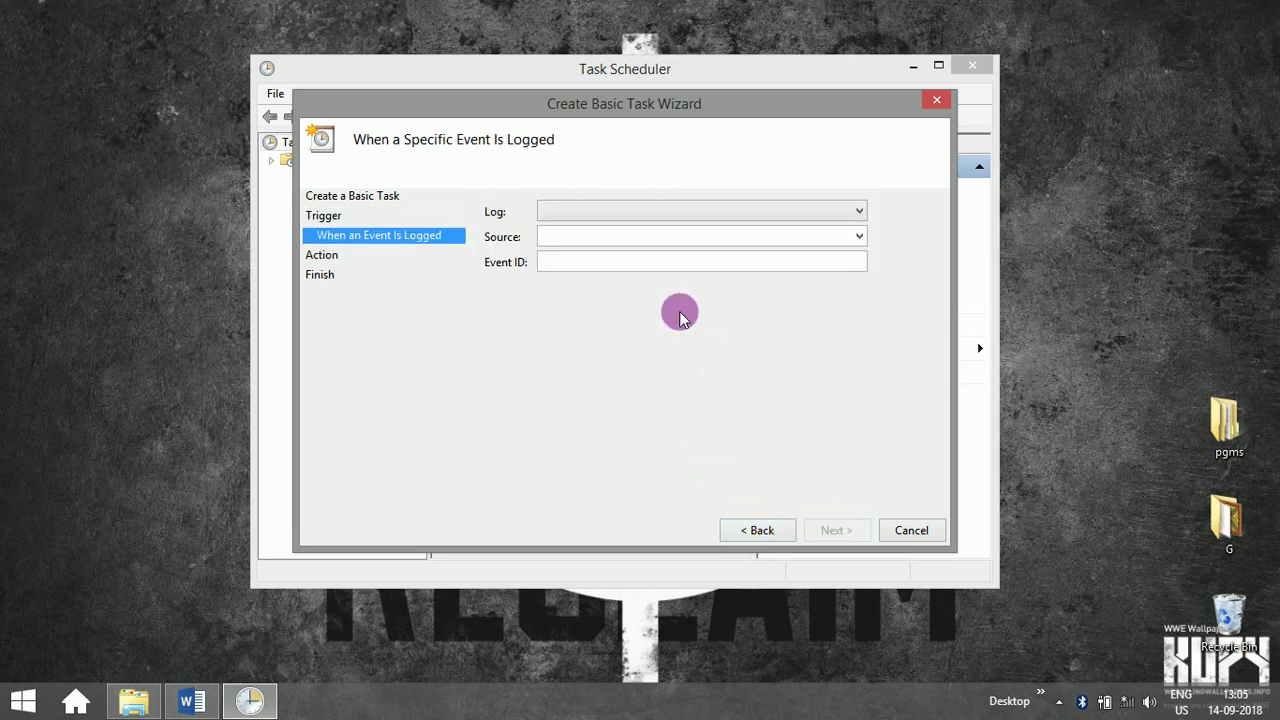
pyautogui.click(756, 530)
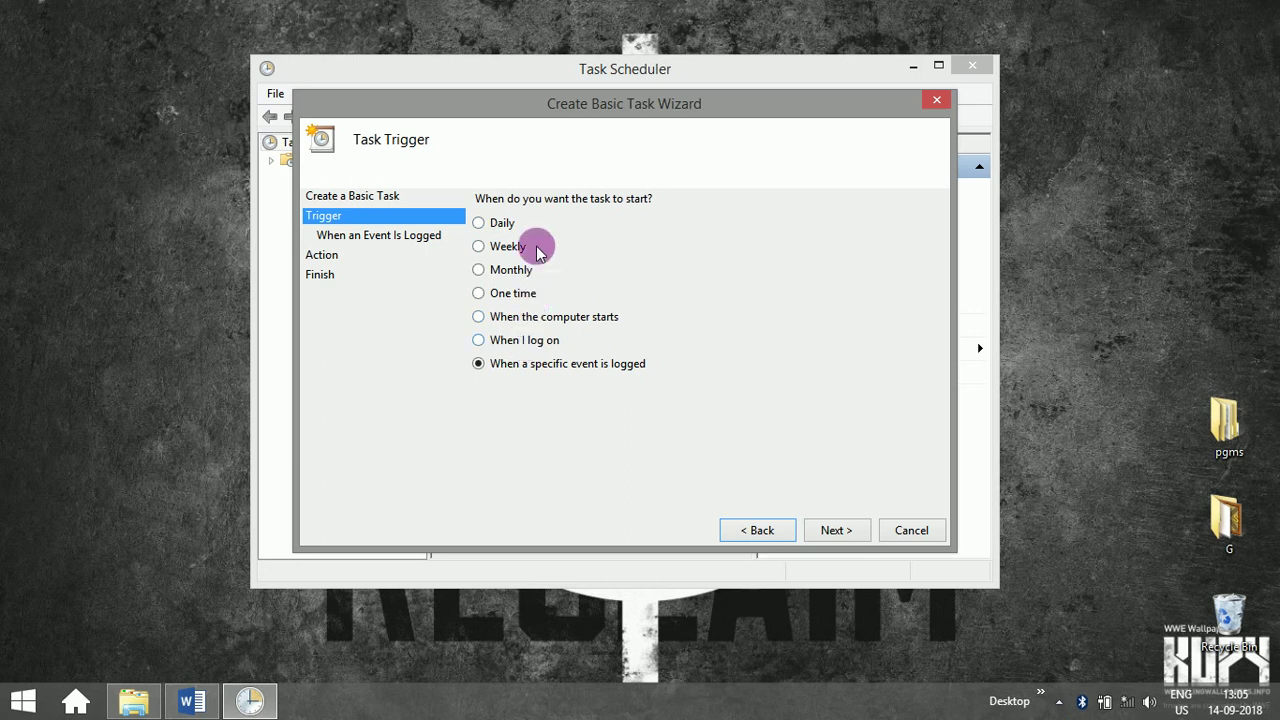
# Step: Choose the One time trigger, set its start time to 13:08:27 on 14-09-2018, and continue to the action settings
pyautogui.click(538, 317)
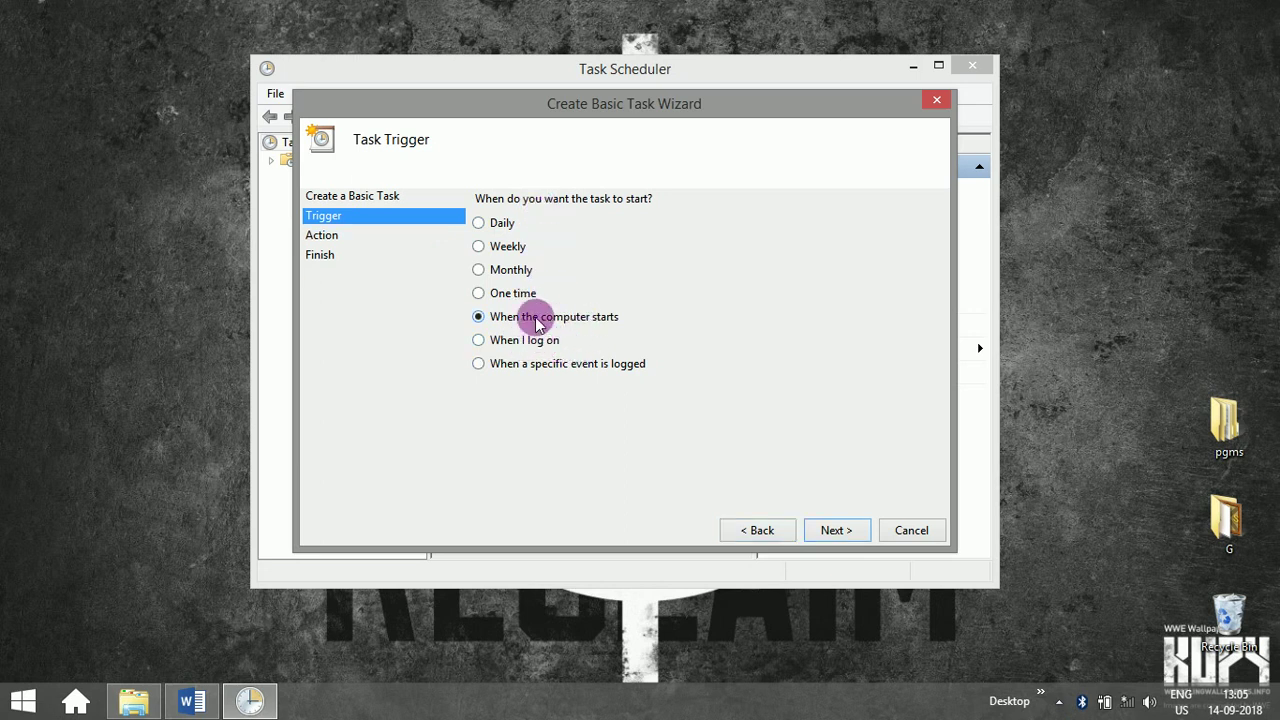
pyautogui.click(516, 296)
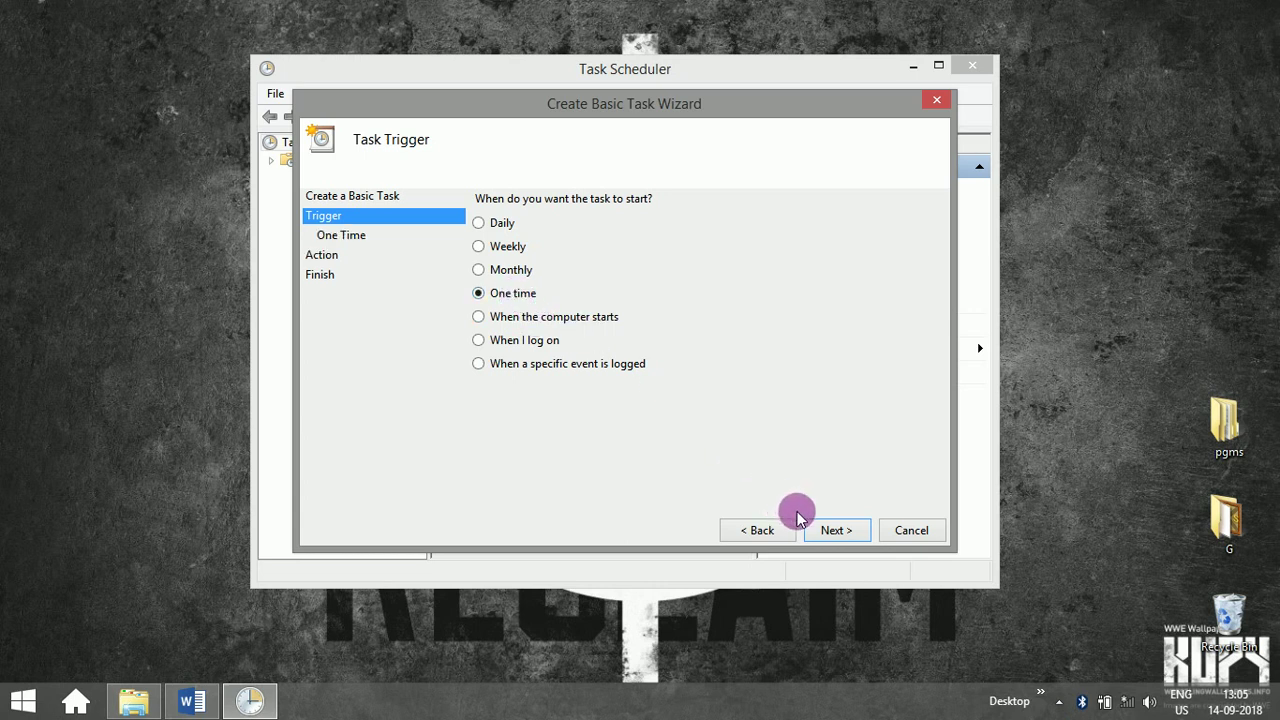
pyautogui.click(833, 531)
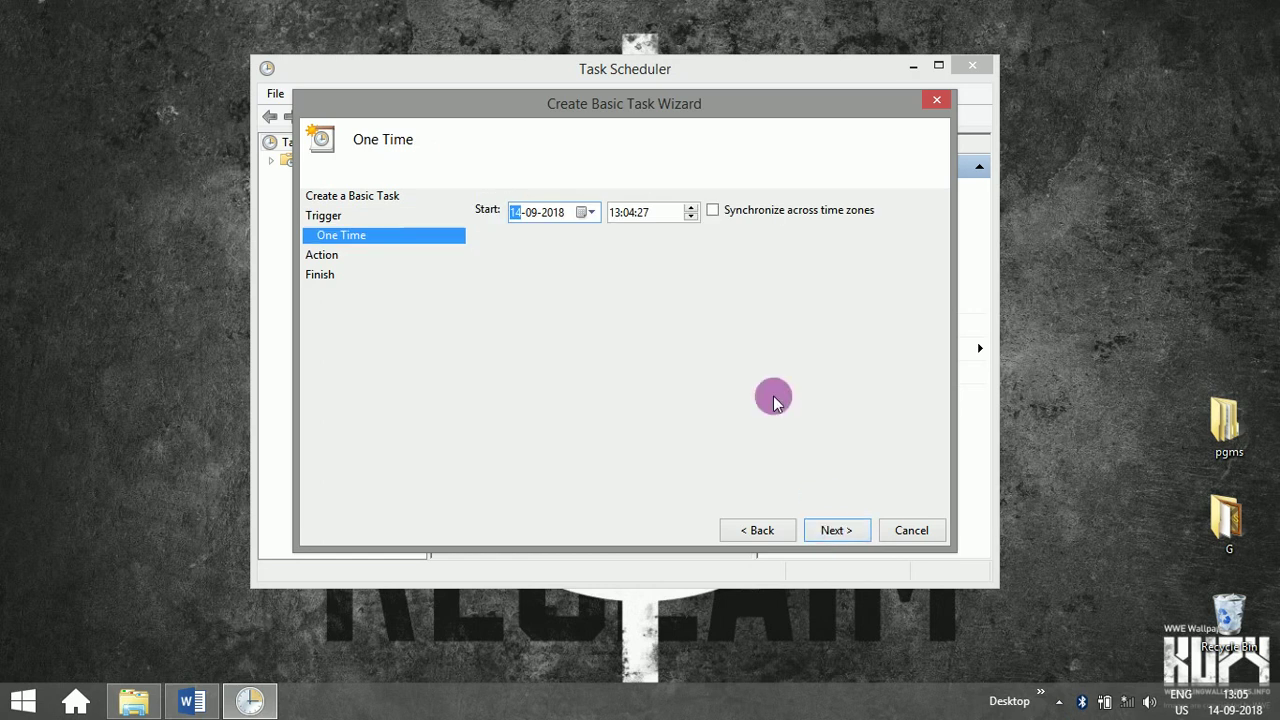
pyautogui.click(632, 212)
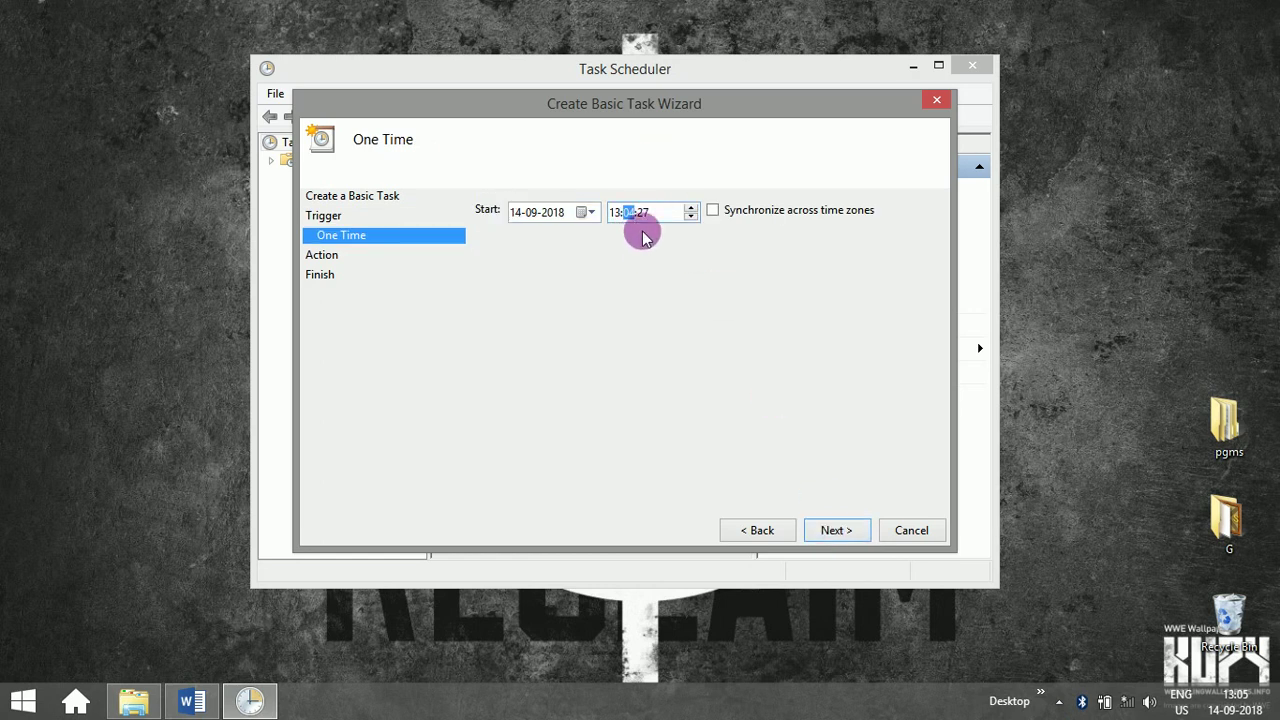
pyautogui.press('Right')
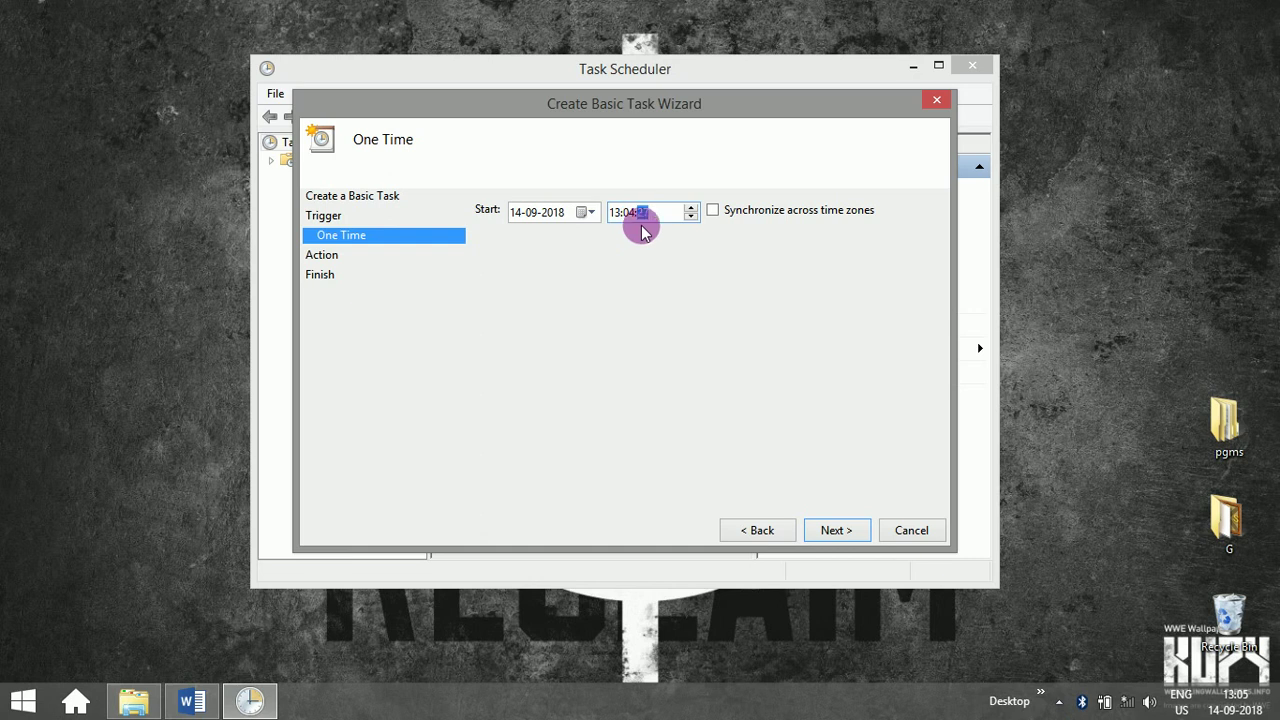
pyautogui.click(629, 209)
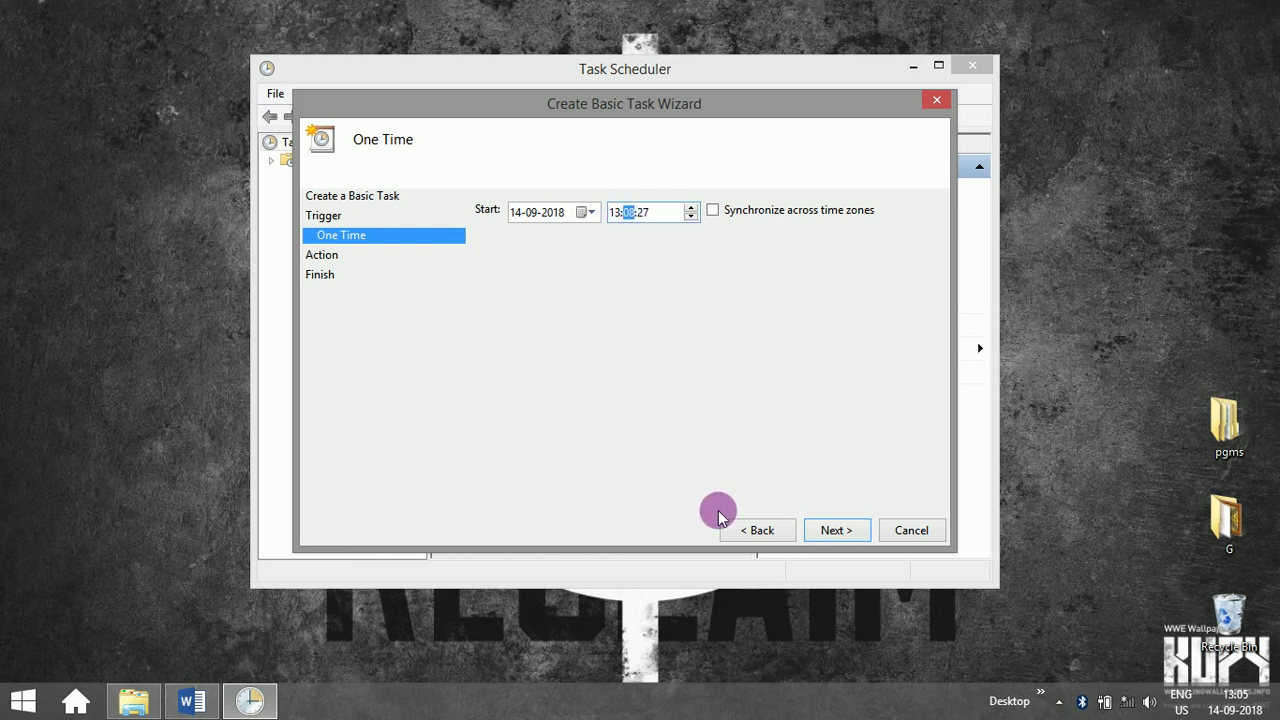
pyautogui.click(836, 532)
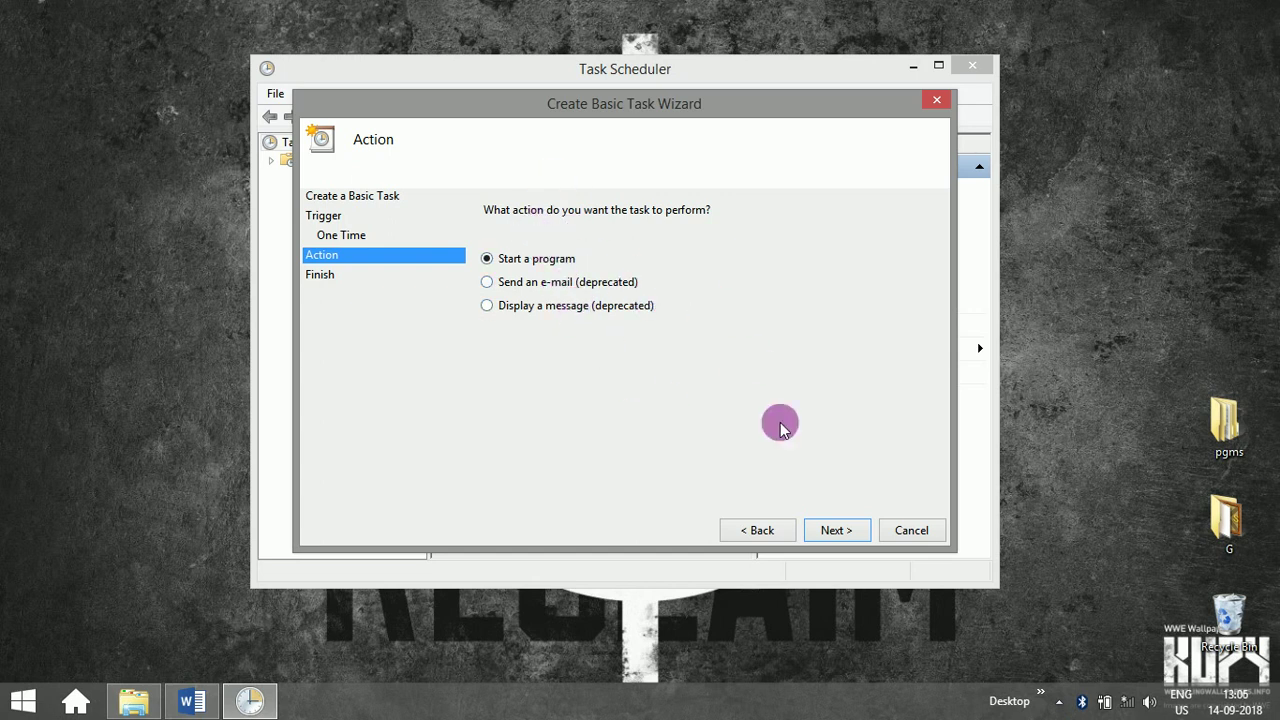
# Step: Keep starting a program as the task's action and choose chrome from the Chrome-bin folder in Pictures as the program
pyautogui.click(822, 537)
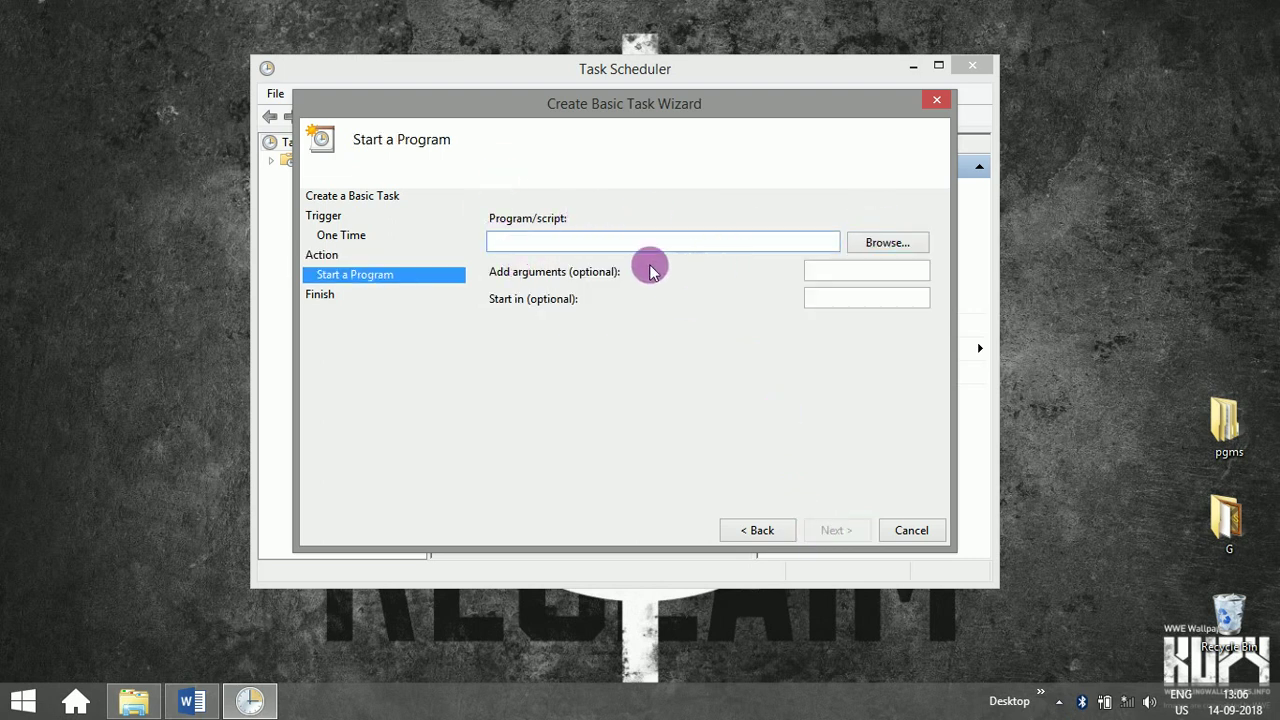
pyautogui.click(859, 244)
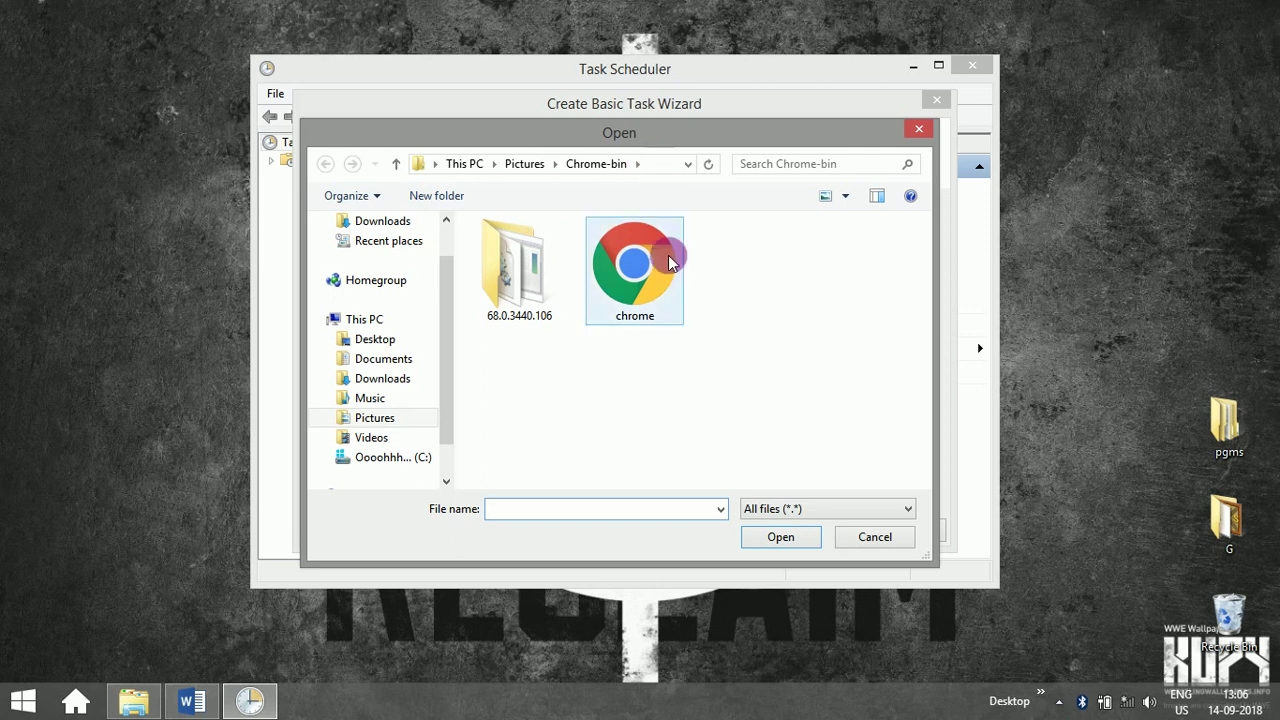
pyautogui.click(530, 166)
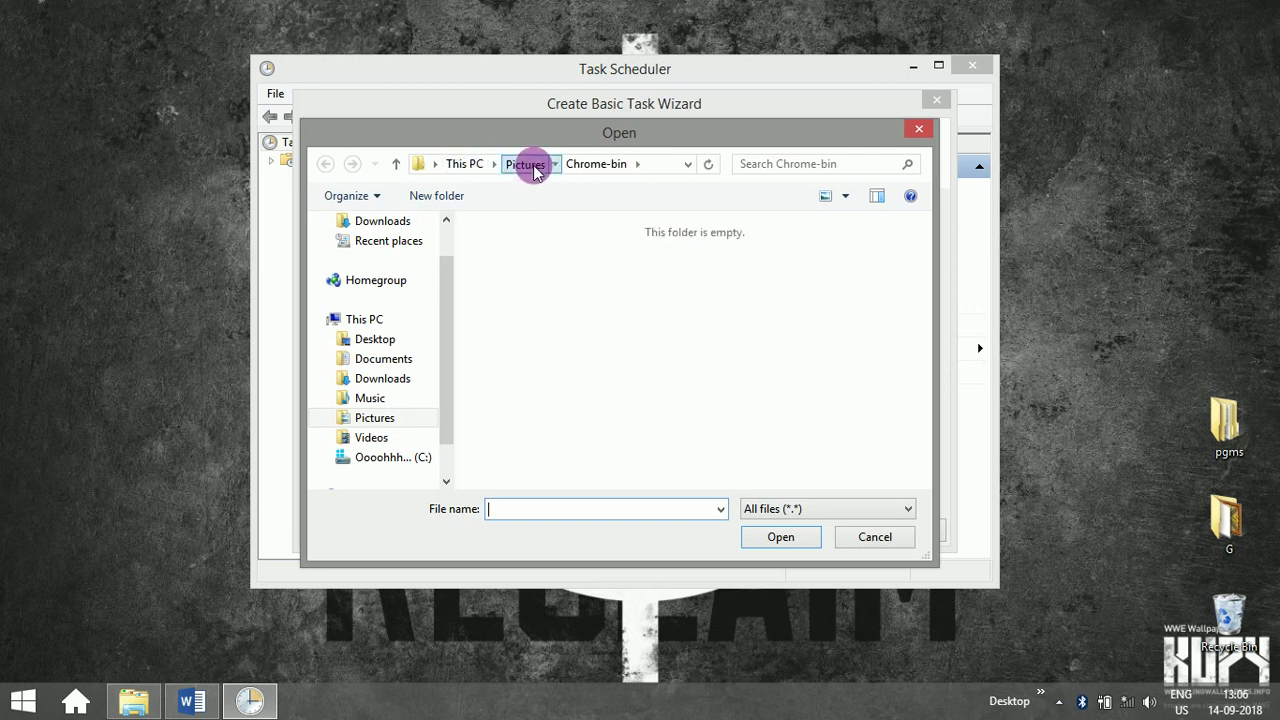
pyautogui.doubleClick(843, 304)
pyautogui.click(609, 257)
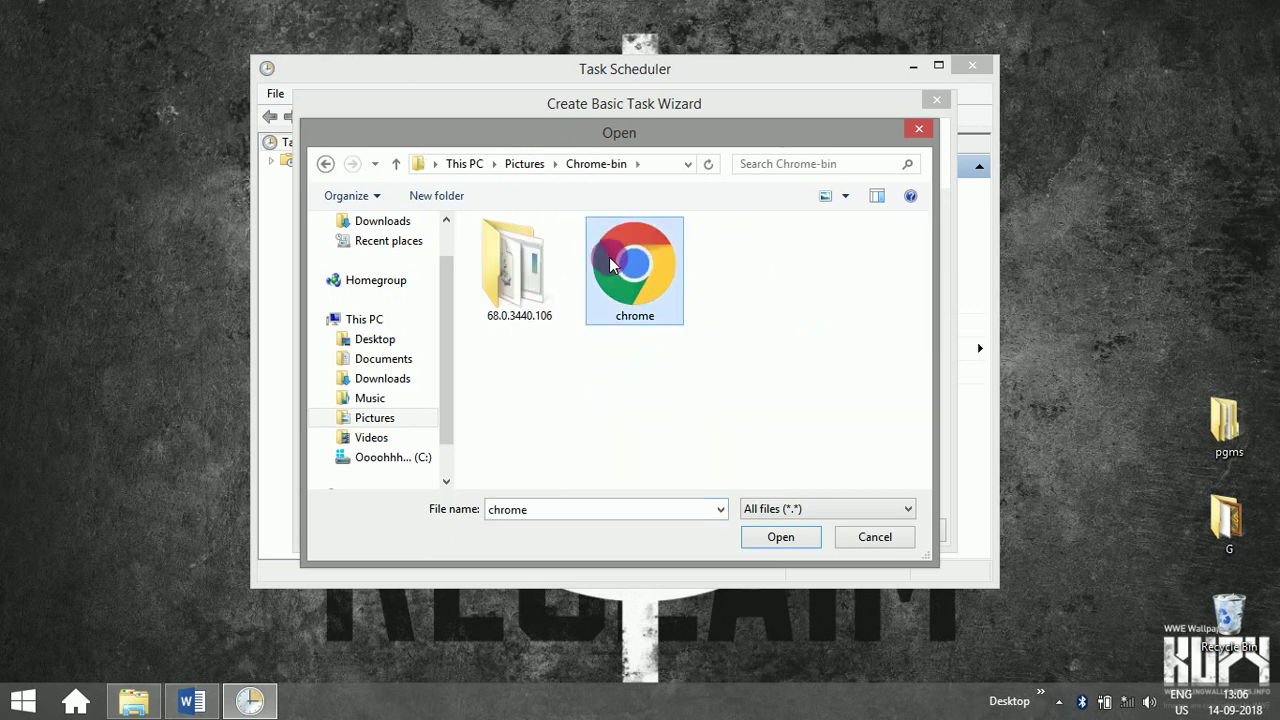
pyautogui.click(648, 168)
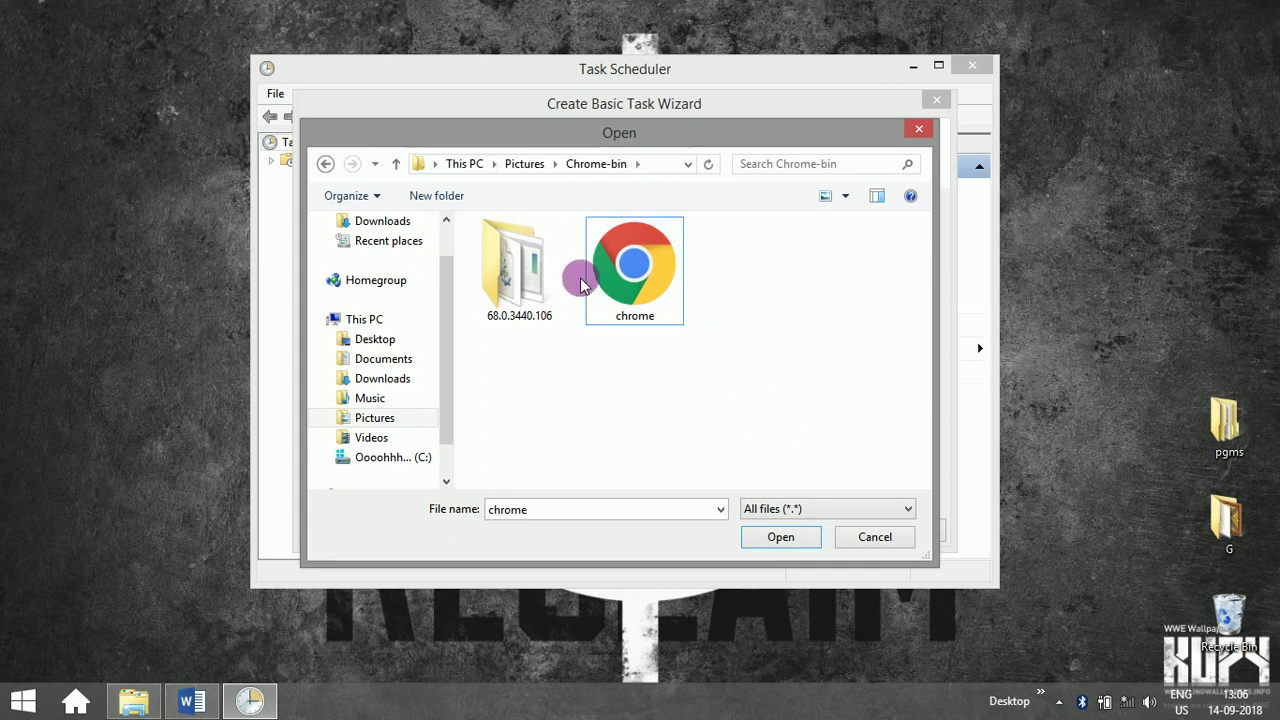
pyautogui.click(612, 275)
pyautogui.click(763, 537)
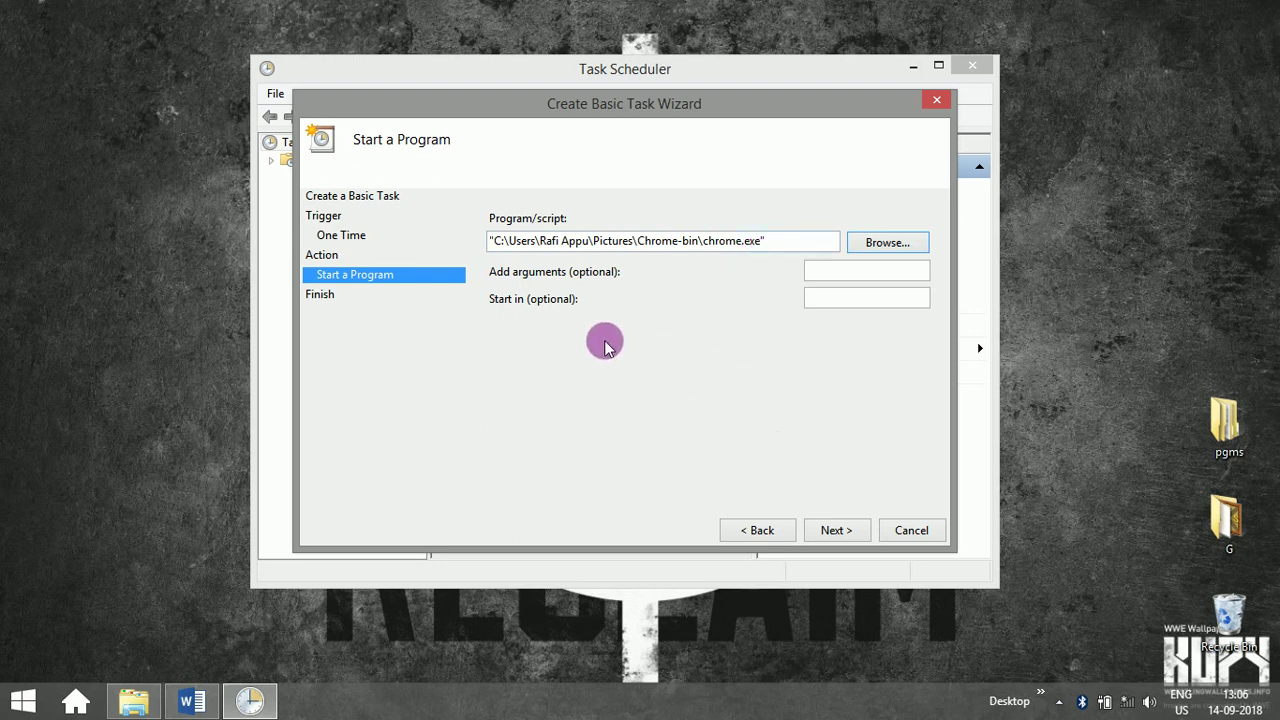
# Step: Continue to the summary, finish creating the basic task, and refresh the Task Scheduler summary
pyautogui.click(826, 531)
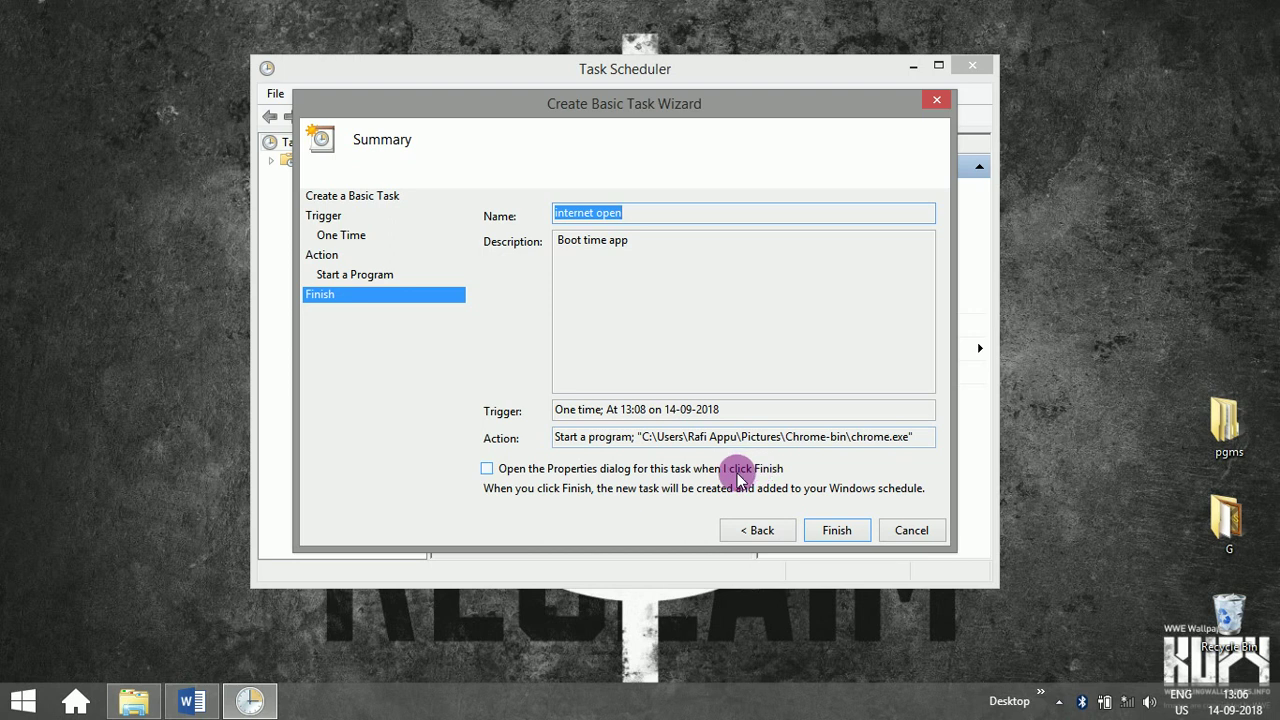
pyautogui.click(837, 531)
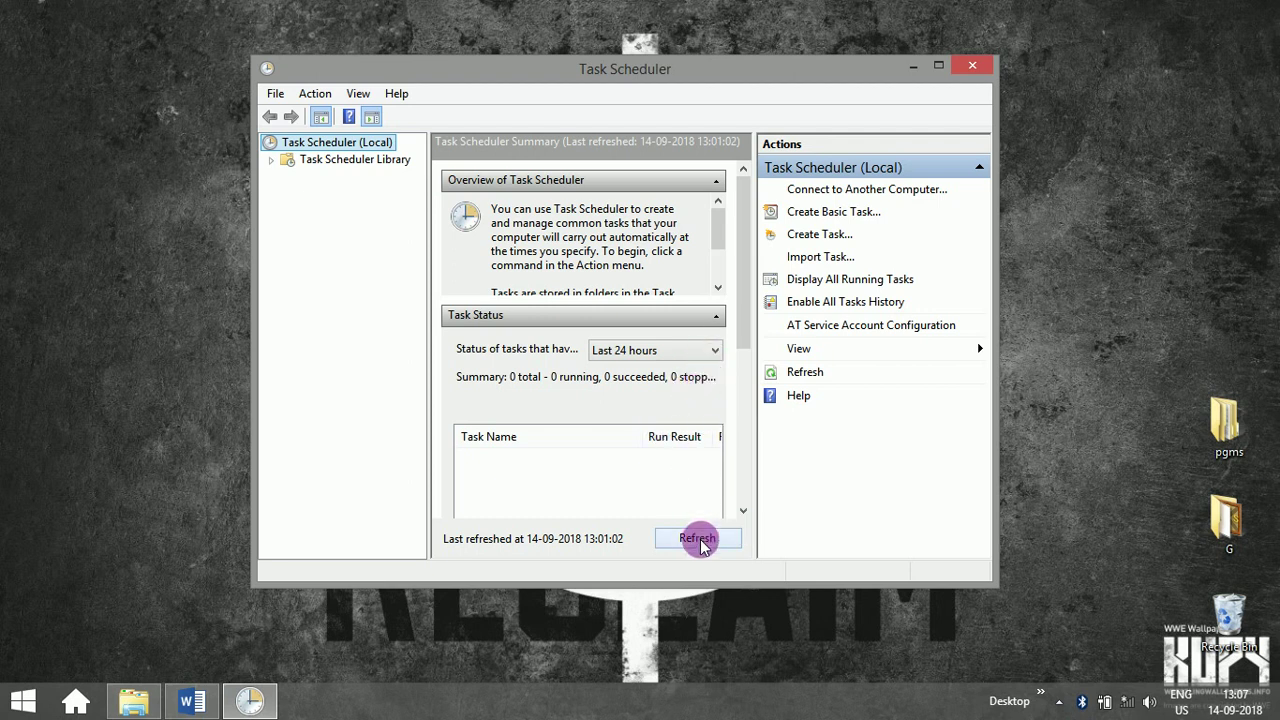
pyautogui.click(700, 539)
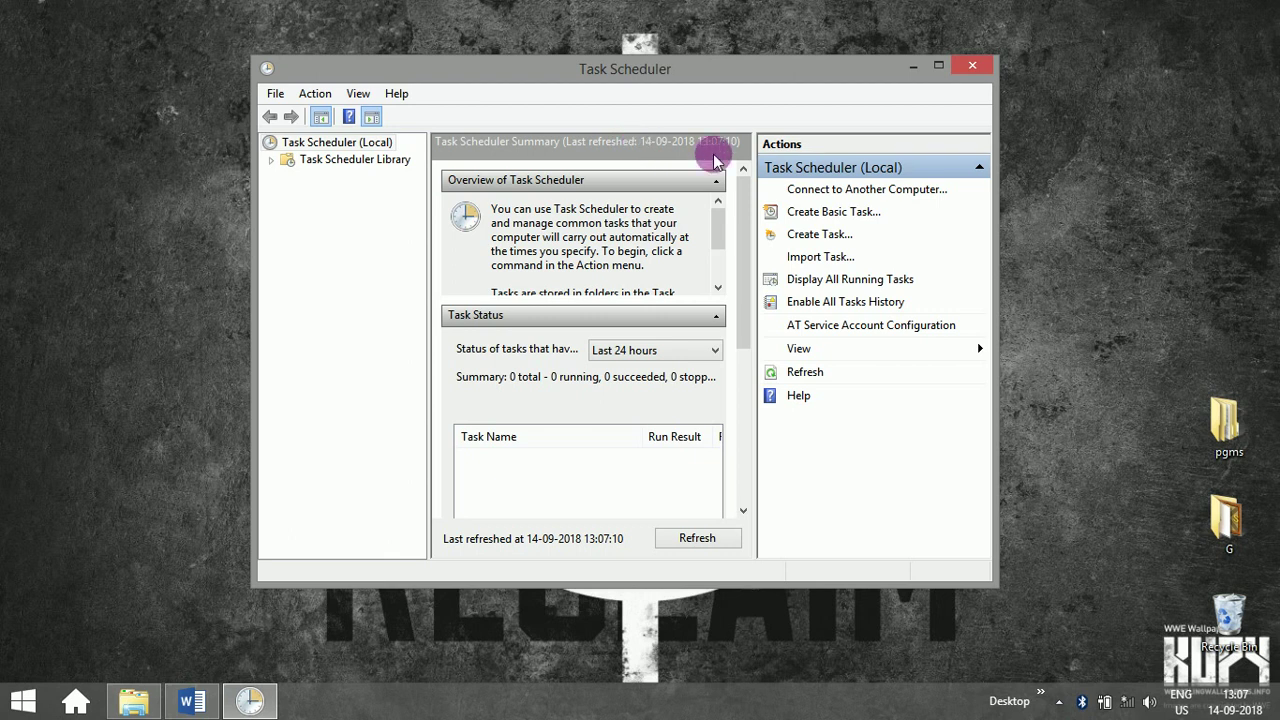
pyautogui.click(711, 541)
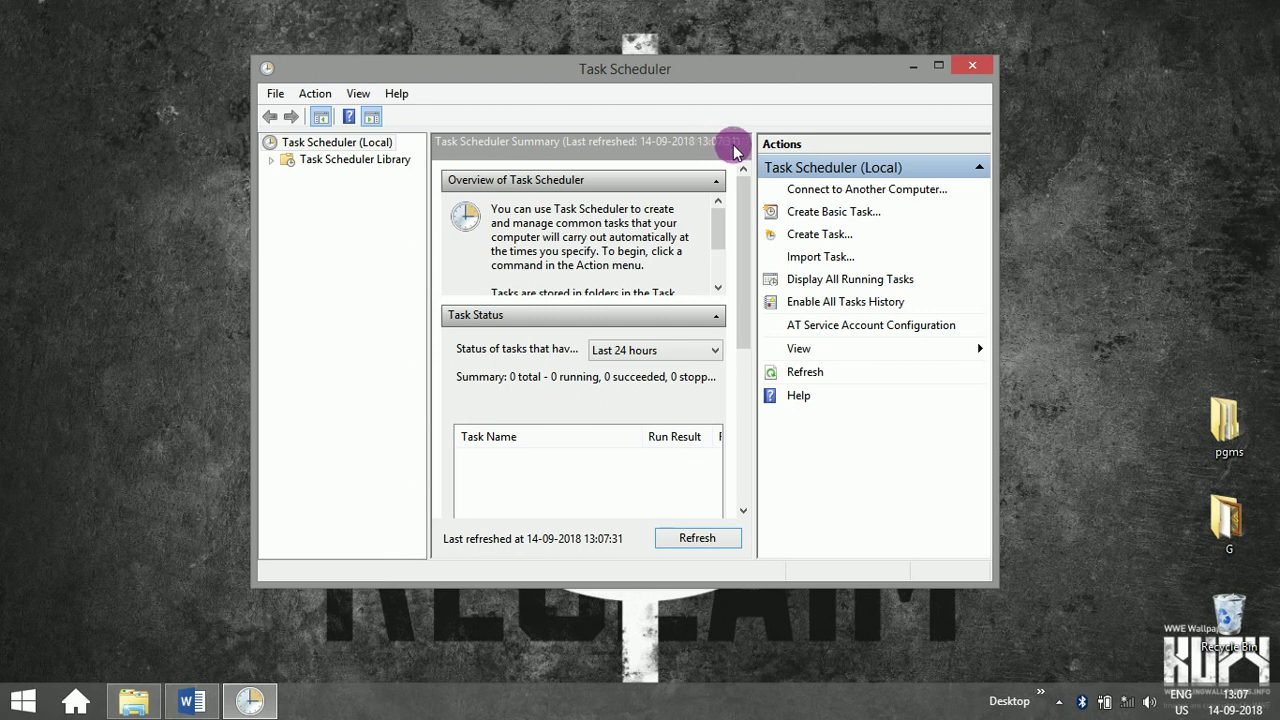
# Step: Examine the list of all running tasks and the view options, and refresh the Task Scheduler summary
pyautogui.click(820, 283)
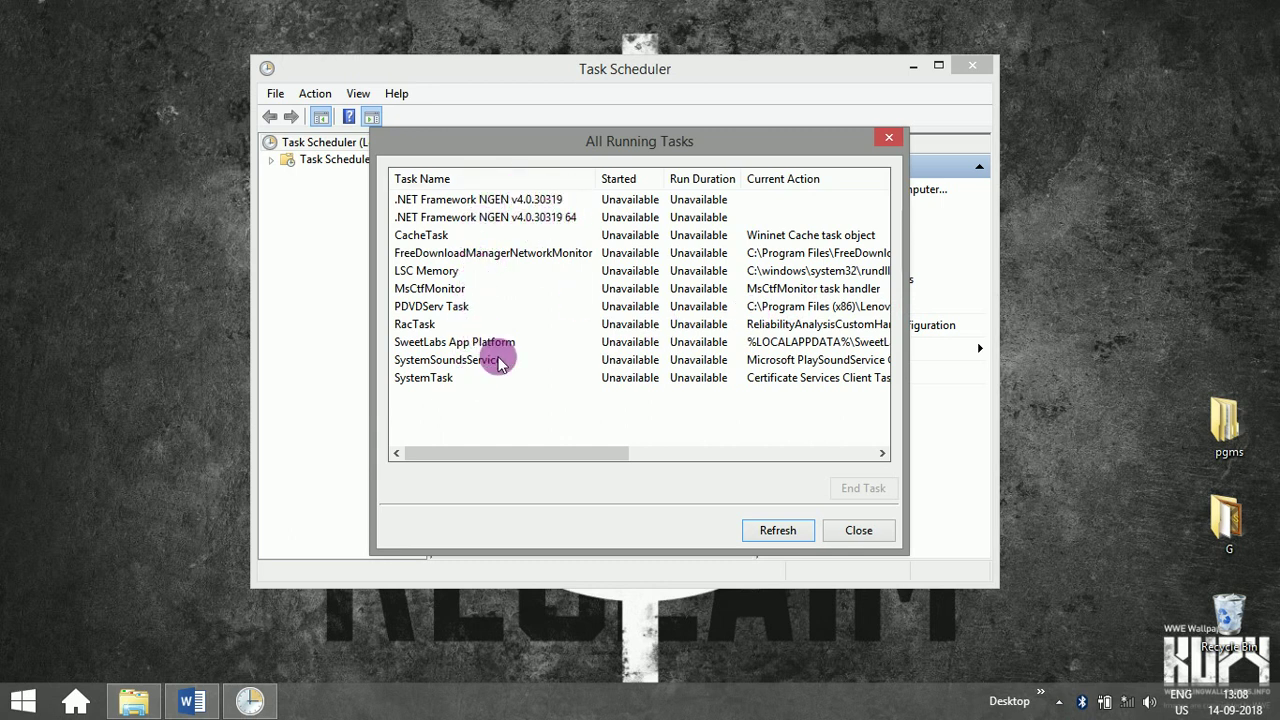
pyautogui.click(852, 531)
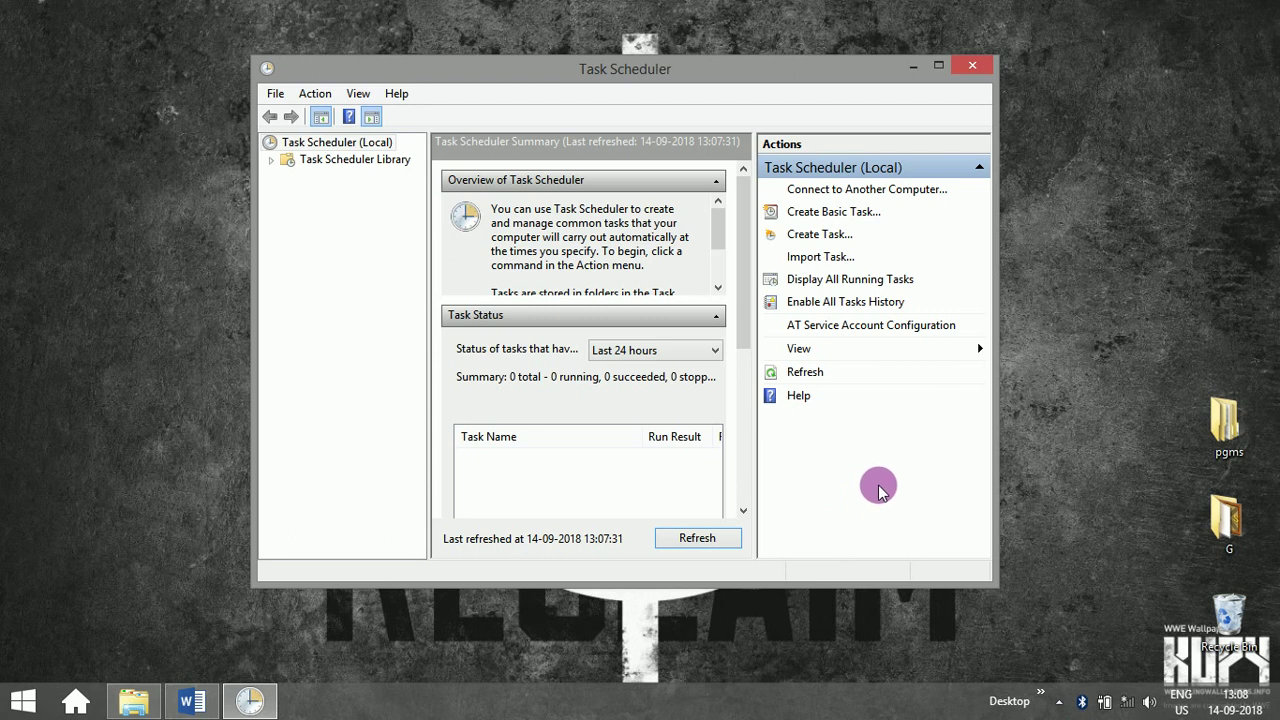
pyautogui.click(912, 347)
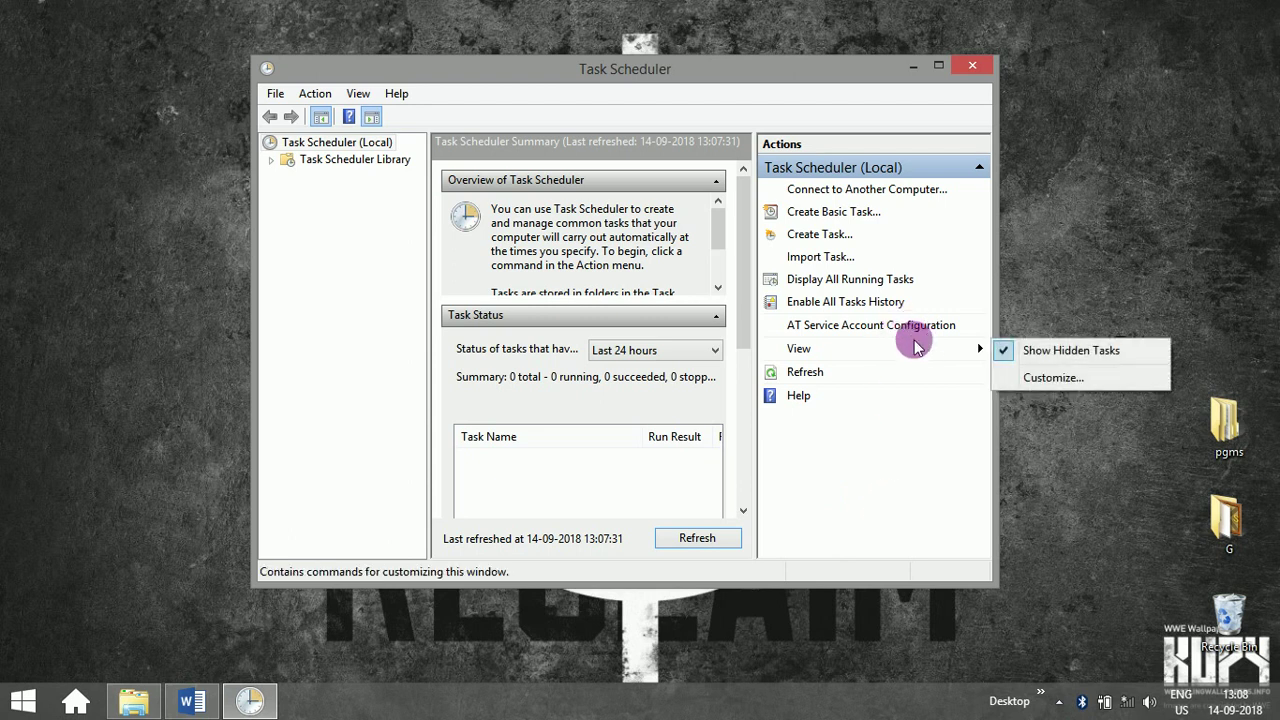
pyautogui.click(907, 455)
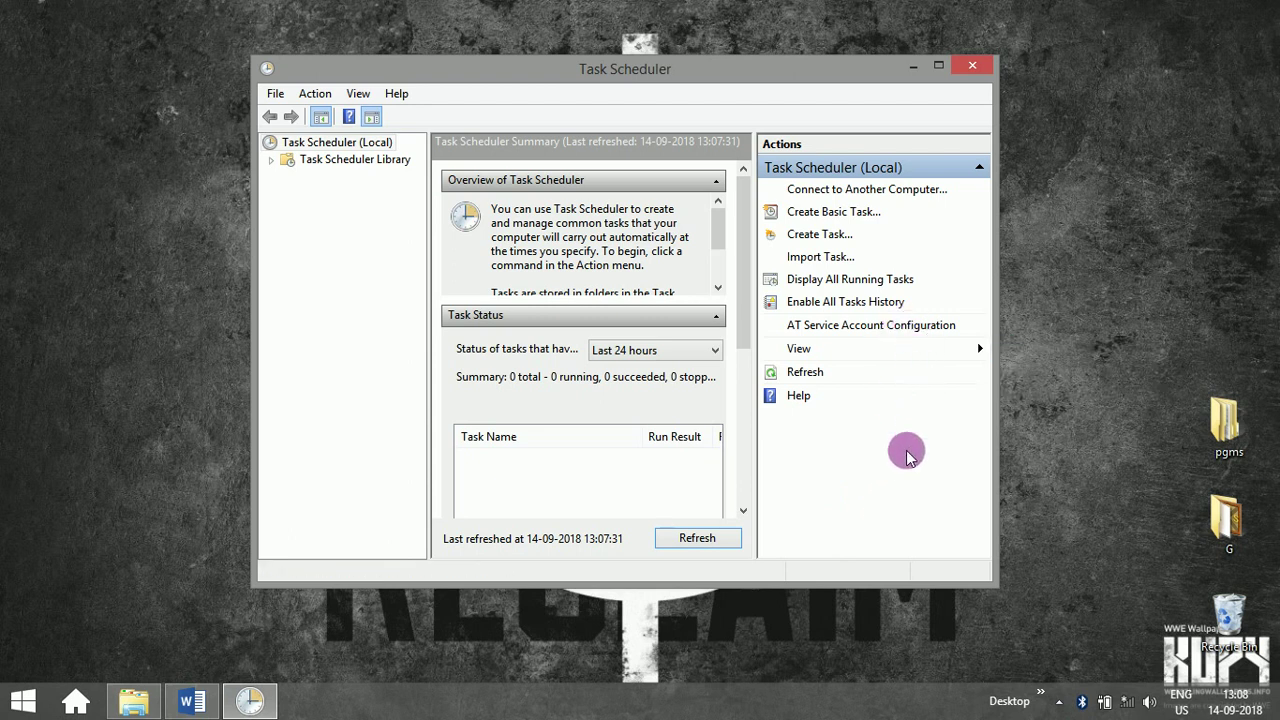
pyautogui.click(712, 535)
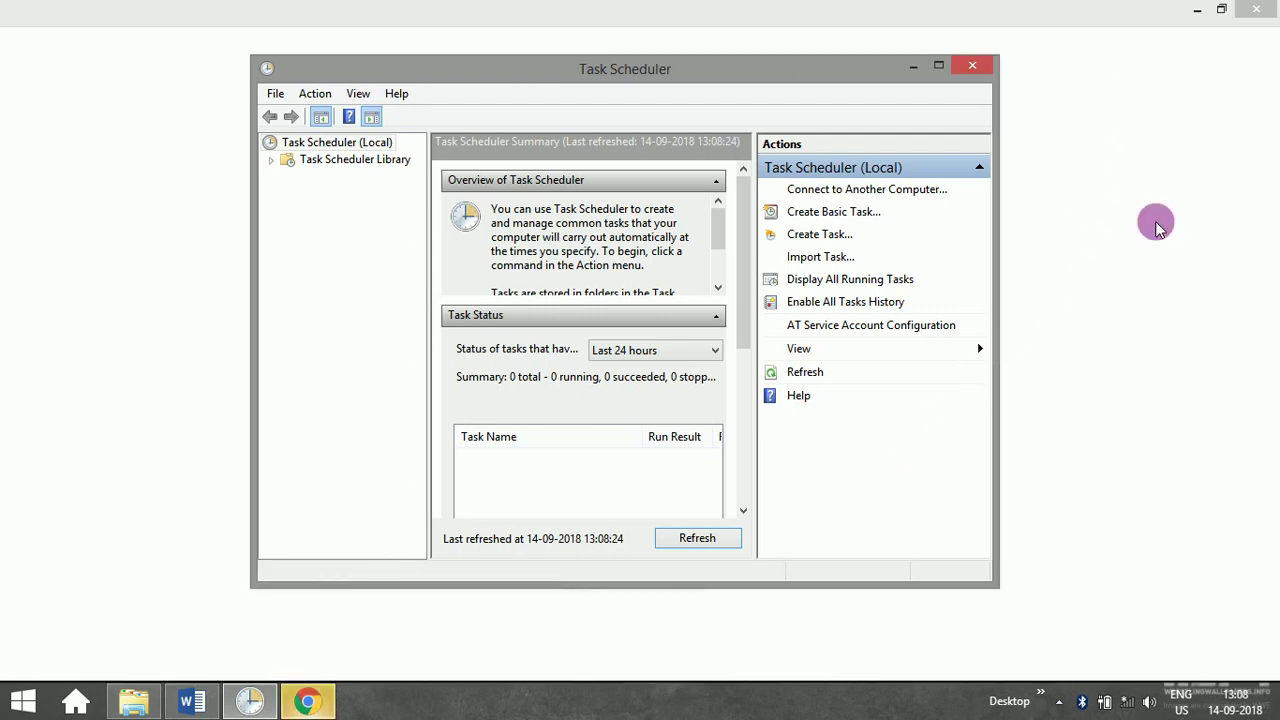
# Step: Switch to the Chrome window started by the scheduled task to check it, and minimize it again
pyautogui.click(1141, 22)
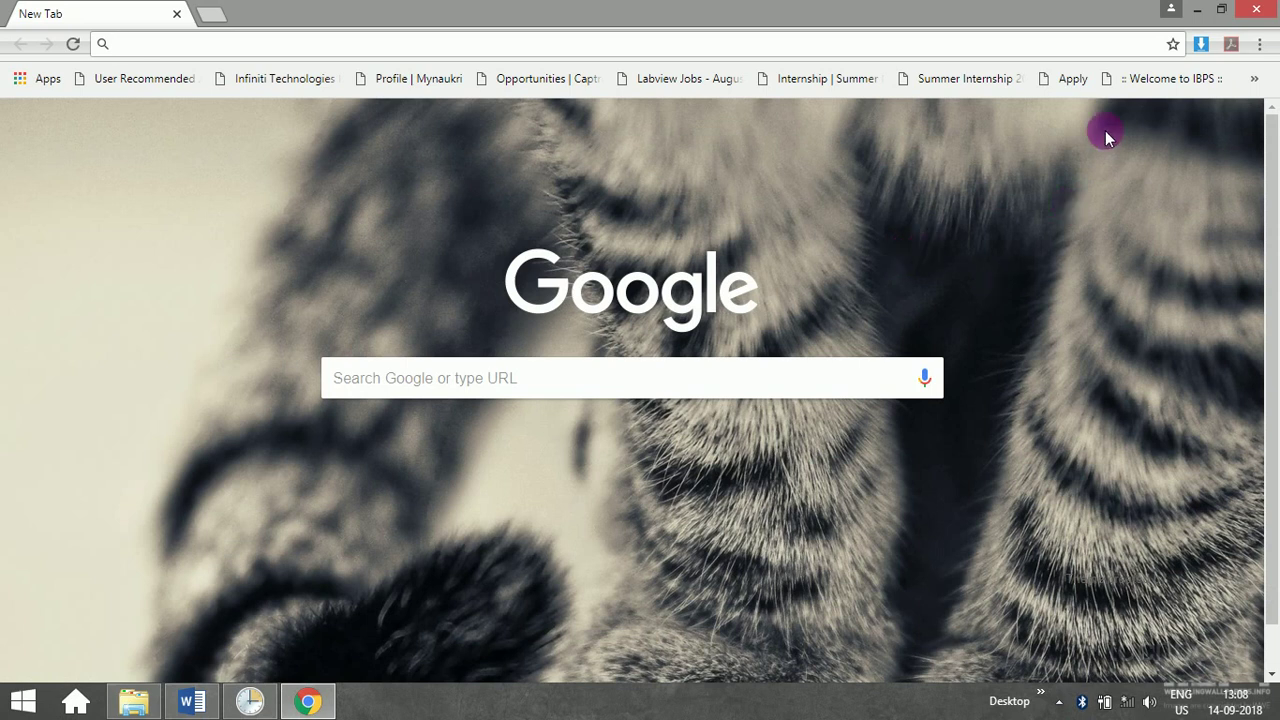
pyautogui.click(1197, 12)
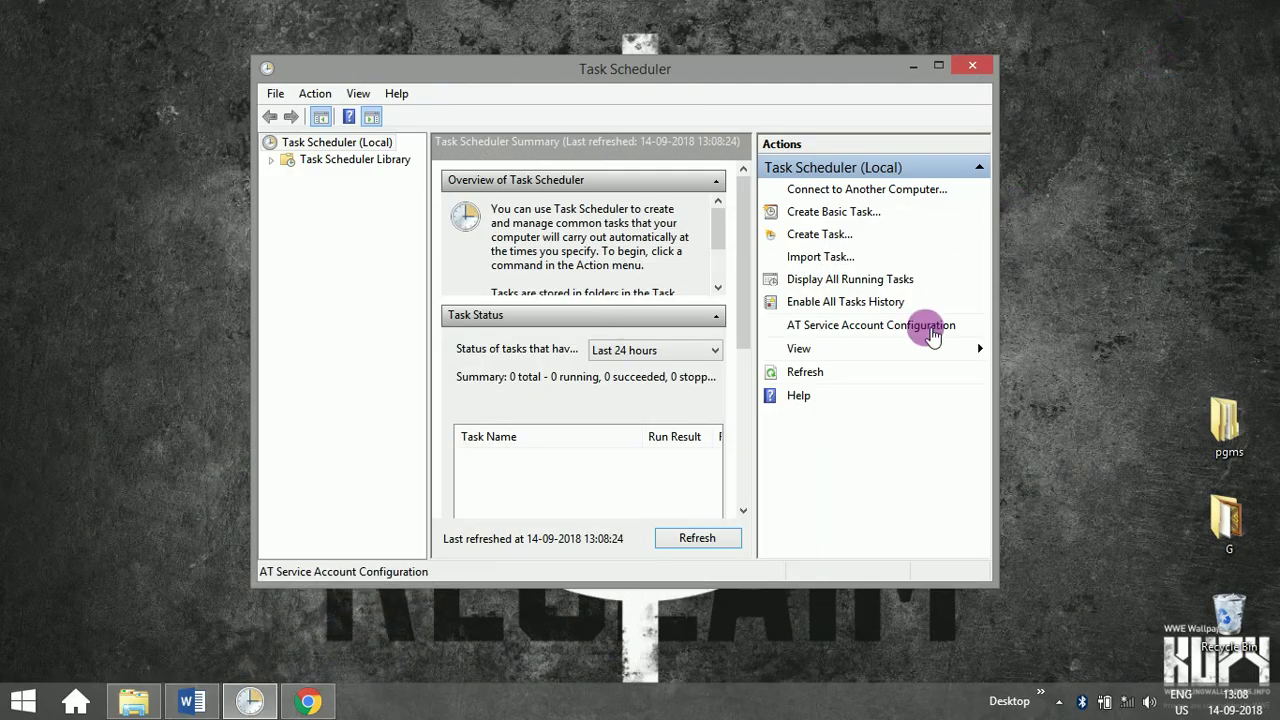
pyautogui.click(310, 700)
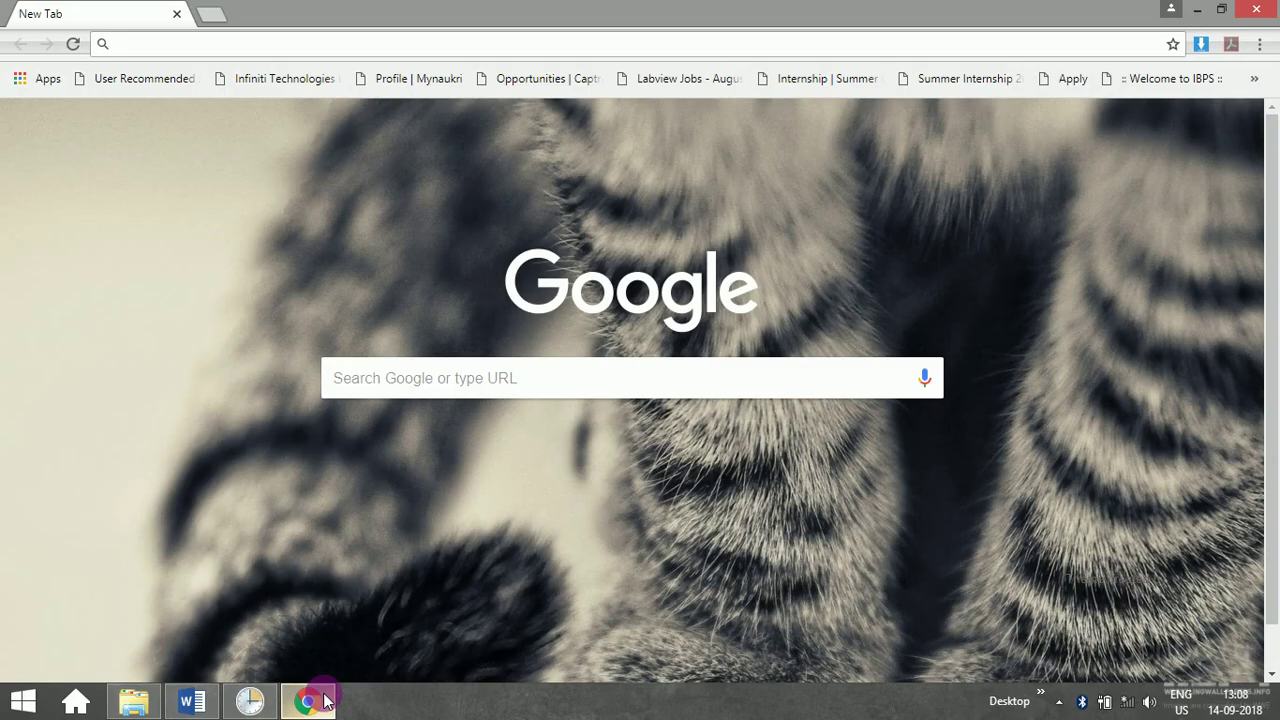
pyautogui.click(322, 700)
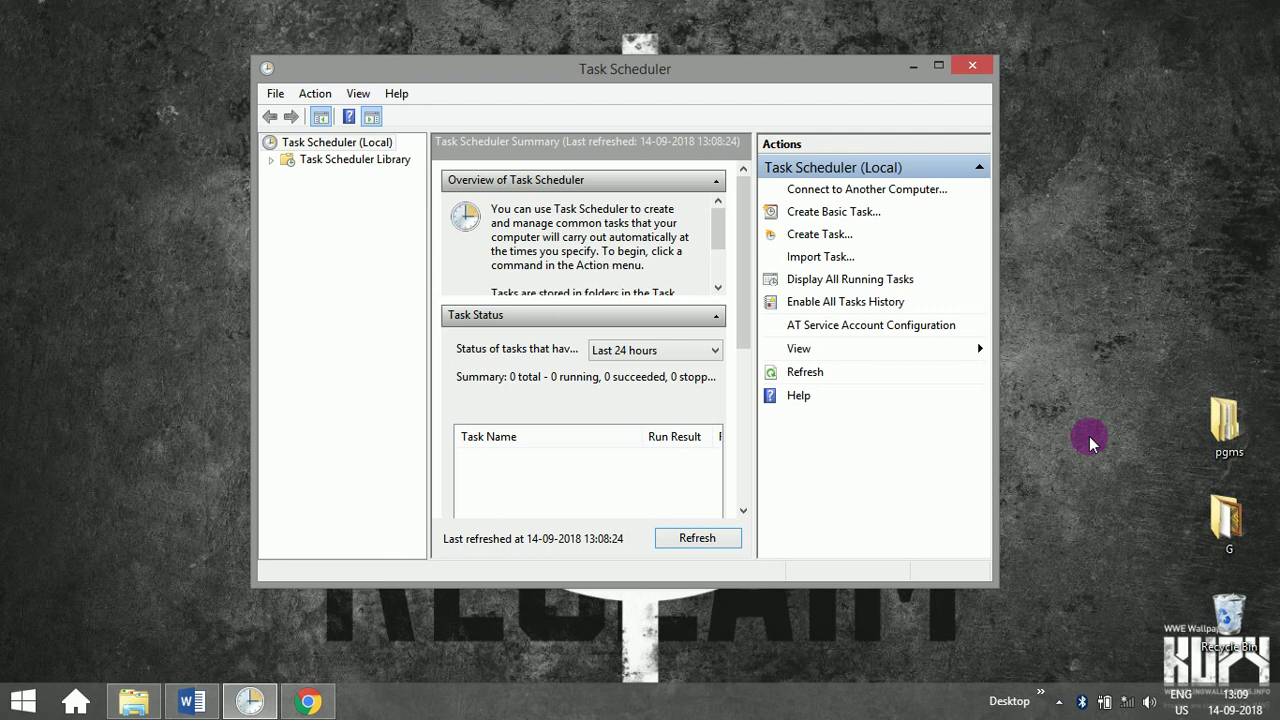
pyautogui.click(1059, 701)
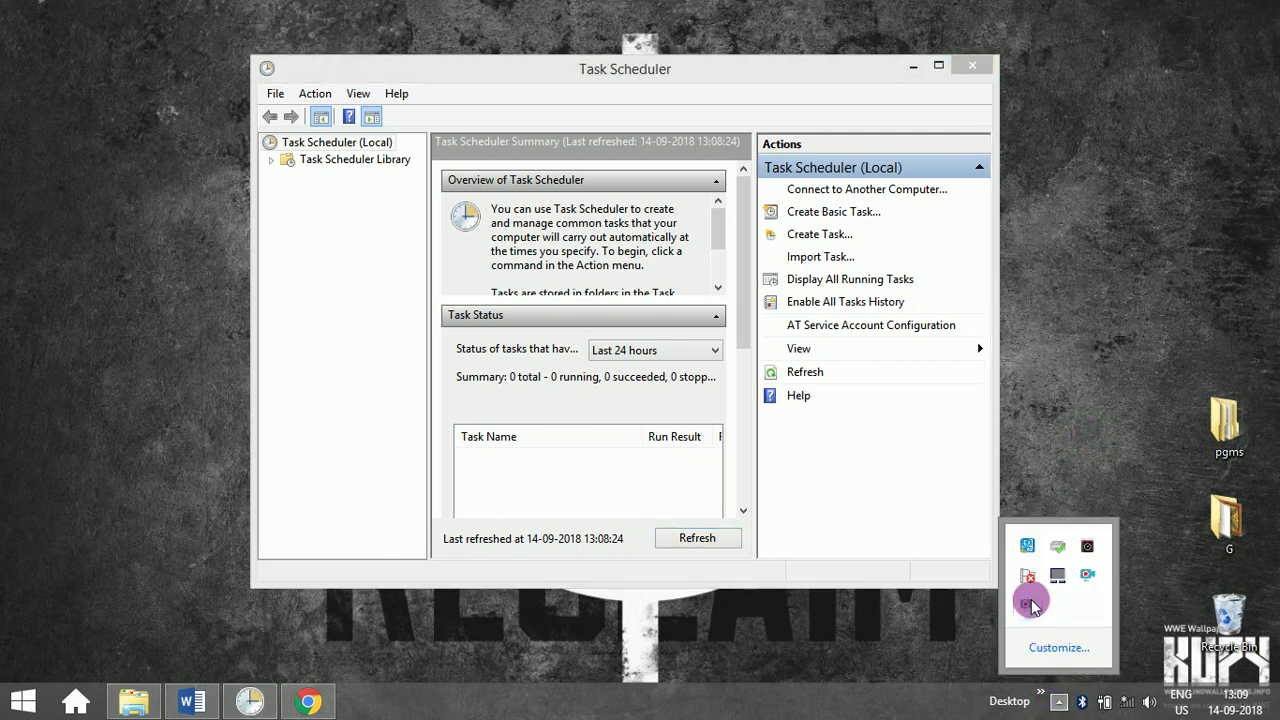